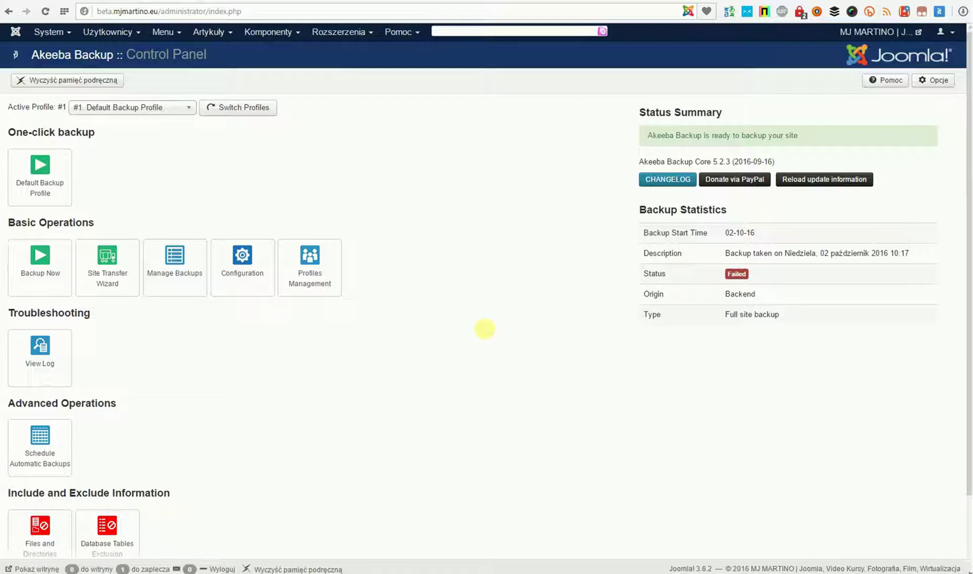
{"action": "left_click", "coordinate": [287, 33]}
{"action": "left_click", "coordinate": [338, 32]}
{"action": "mouse_move", "coordinate": [329, 51]}
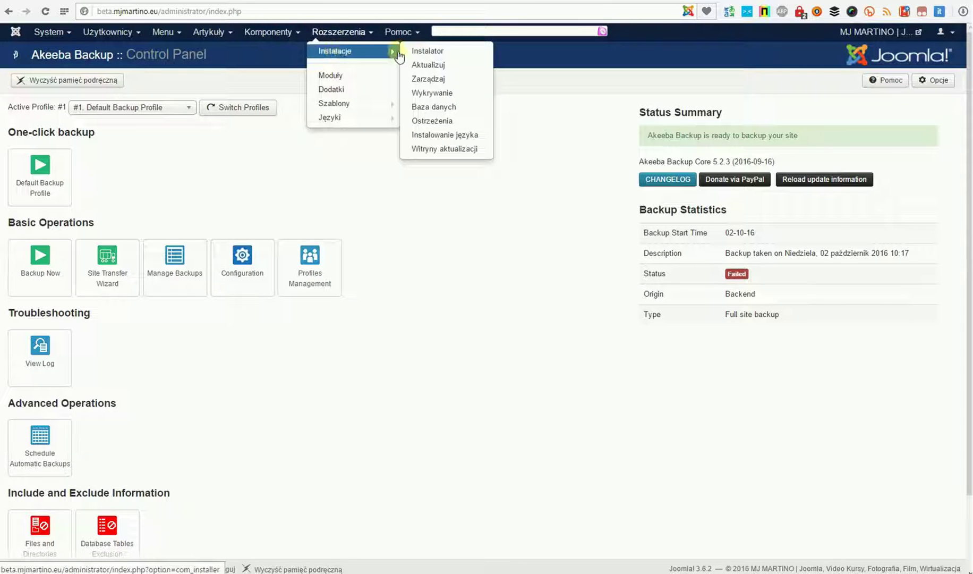
{"action": "left_click", "coordinate": [419, 194]}
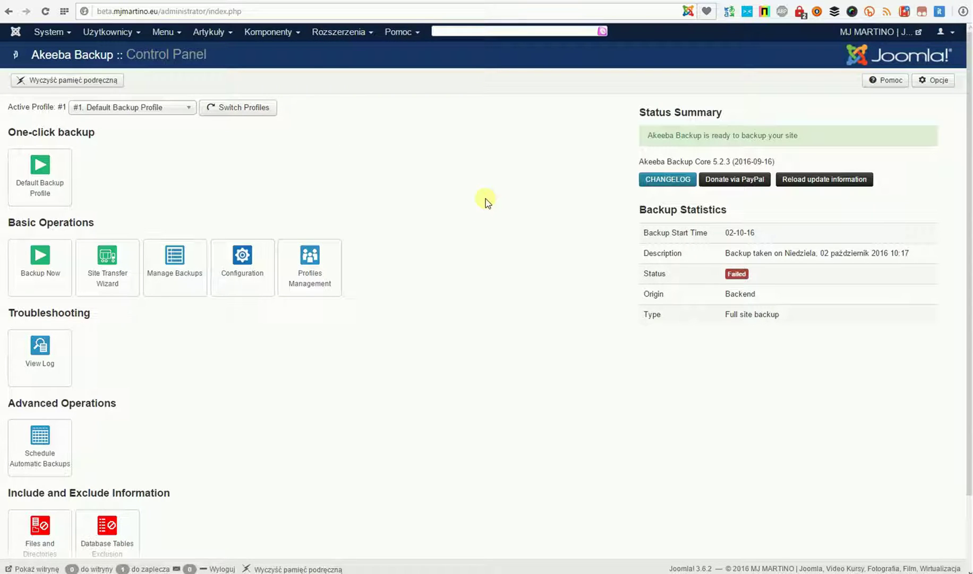
Create a new backup profile described as "Kopia całościowa" in Profiles Management, then save and close it.
{"action": "left_click", "coordinate": [290, 264]}
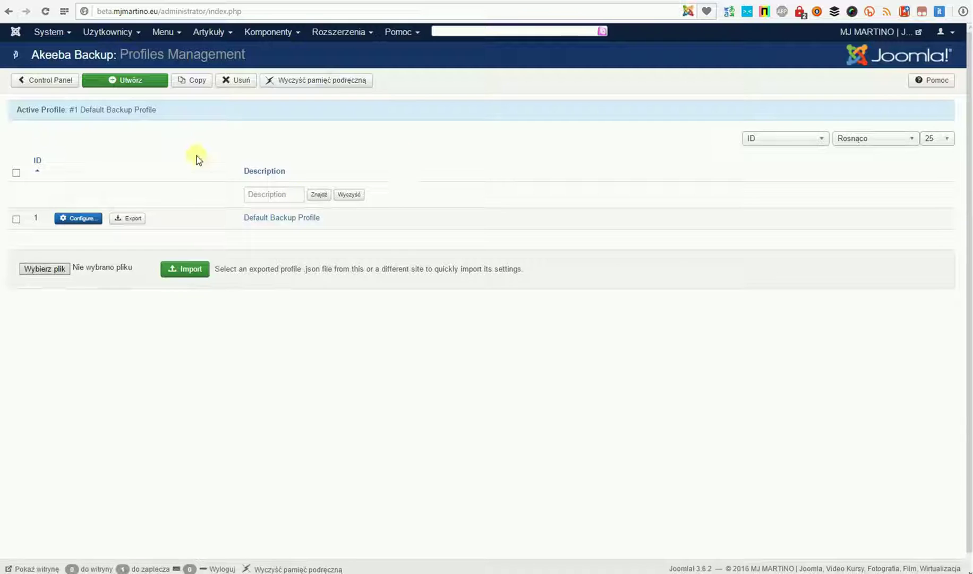
{"action": "left_click", "coordinate": [124, 85]}
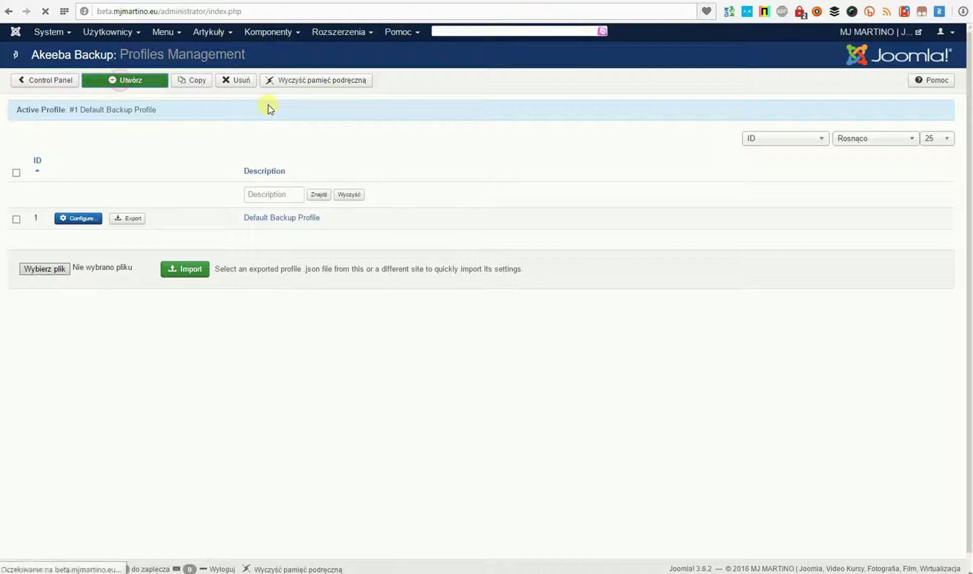
{"action": "left_click", "coordinate": [139, 111]}
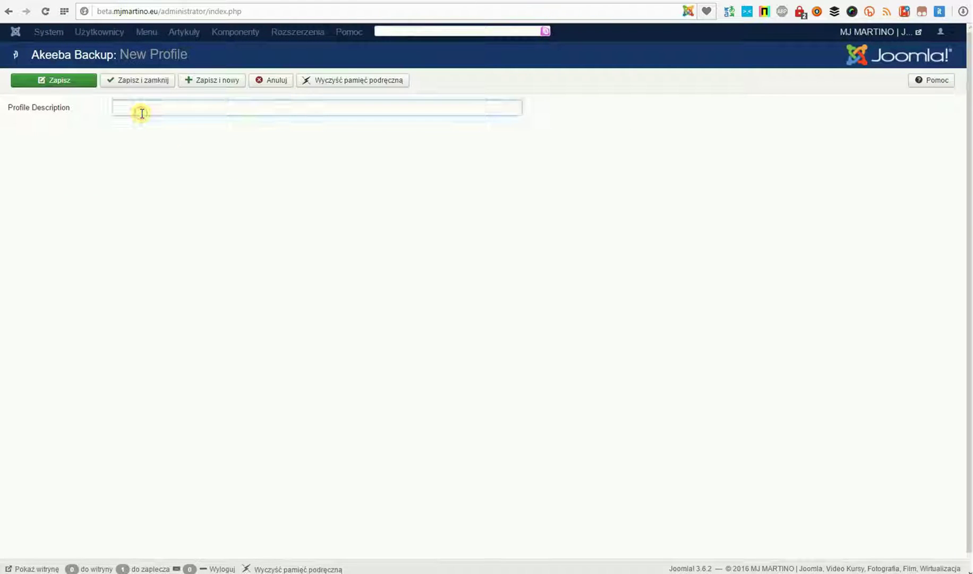
{"action": "type", "text": "kopia"}
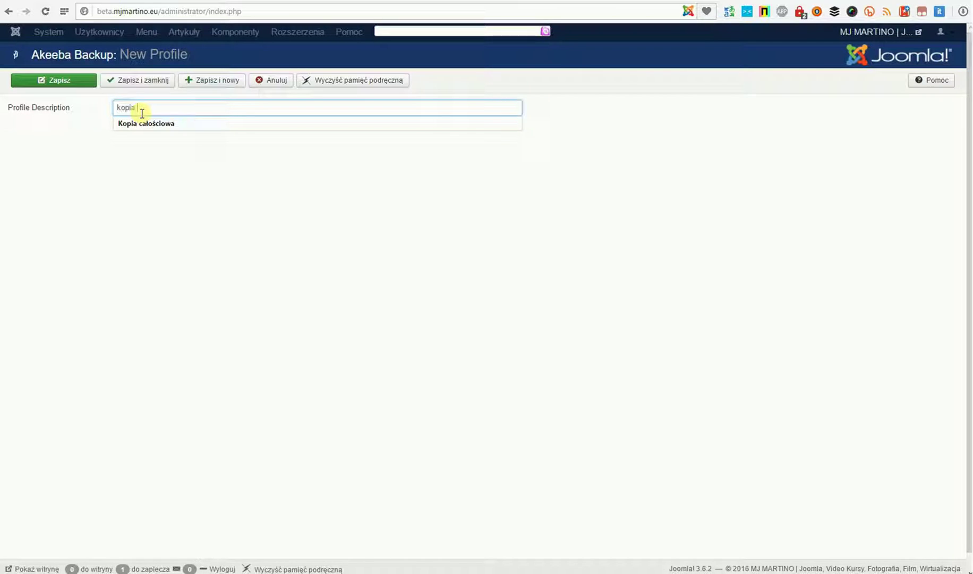
{"action": "key", "text": "Down"}
{"action": "key", "text": "Return"}
{"action": "left_click", "coordinate": [144, 80]}
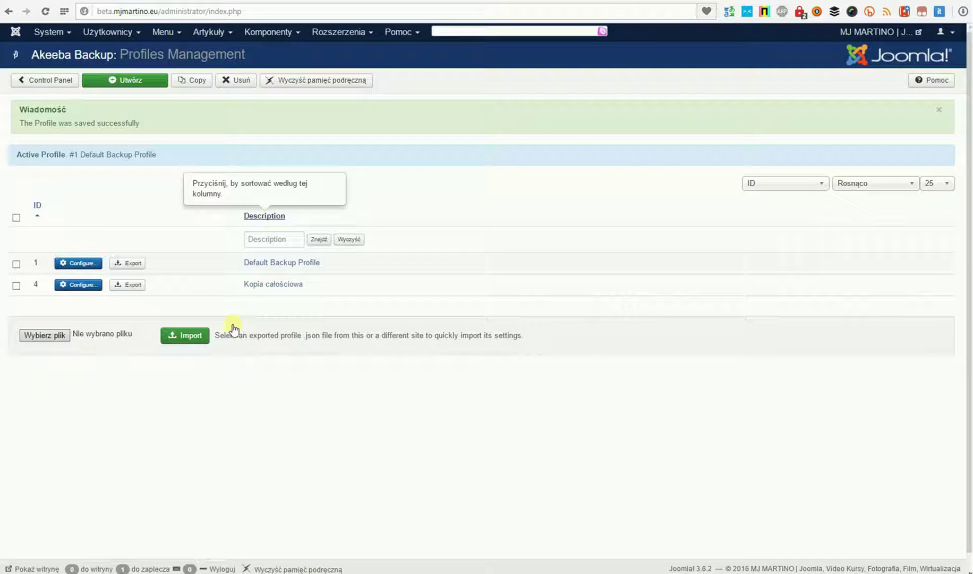
Run the Configuration Wizard for the Kopia całościowa profile and open the profile's configuration page.
{"action": "left_click", "coordinate": [78, 285]}
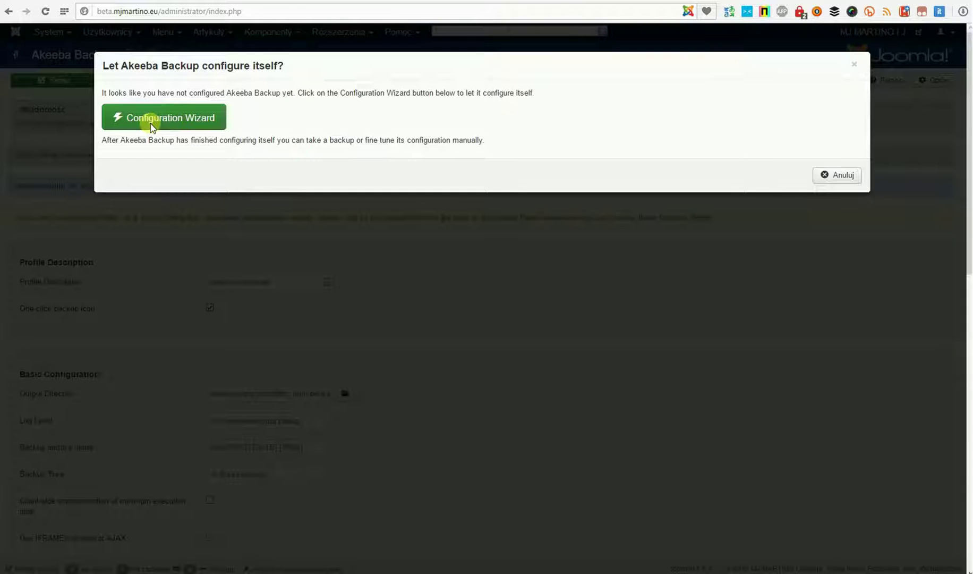
{"action": "left_click", "coordinate": [152, 118]}
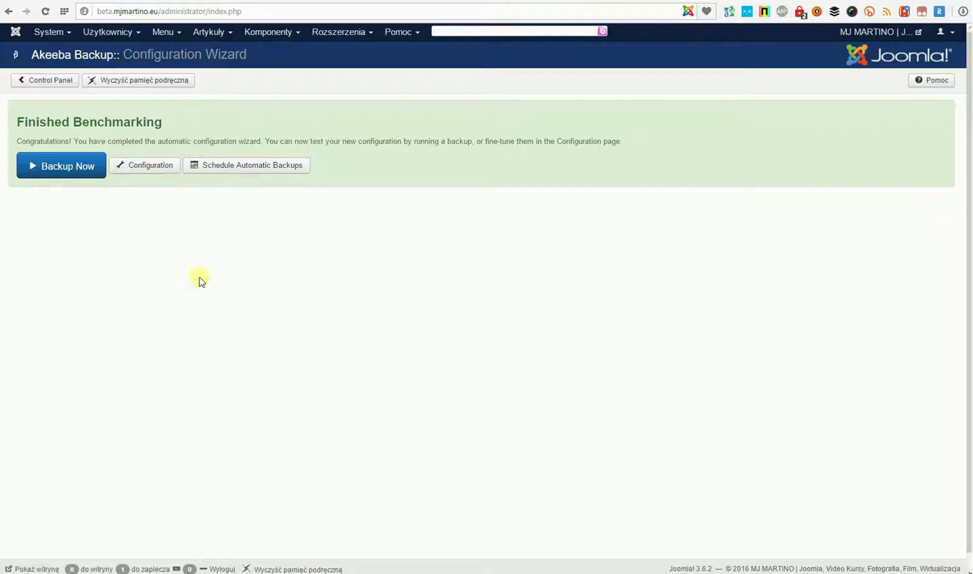
{"action": "left_click", "coordinate": [150, 167]}
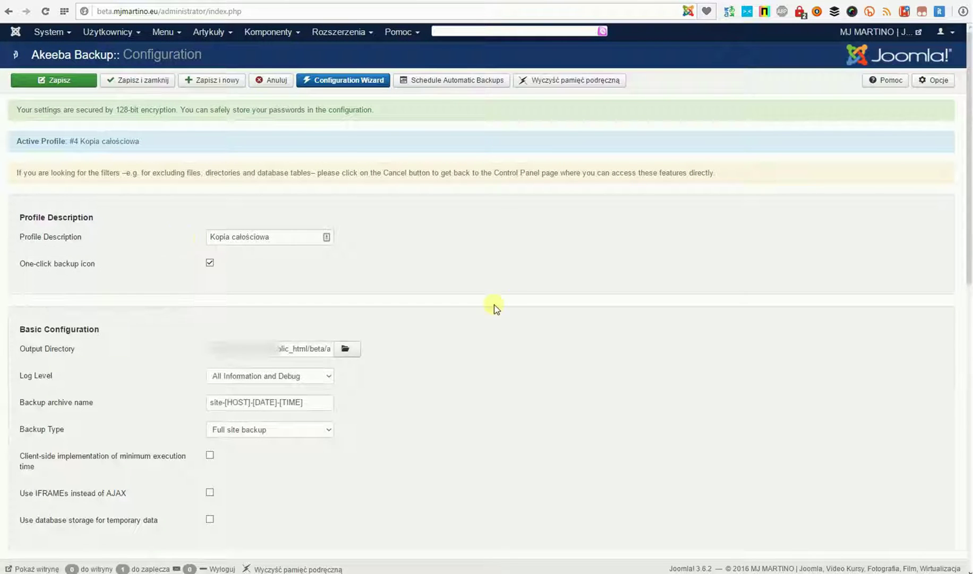
Open the directory browser for the profile's output directory.
{"action": "scroll", "coordinate": [439, 298], "scroll_direction": "down", "scroll_amount": 3}
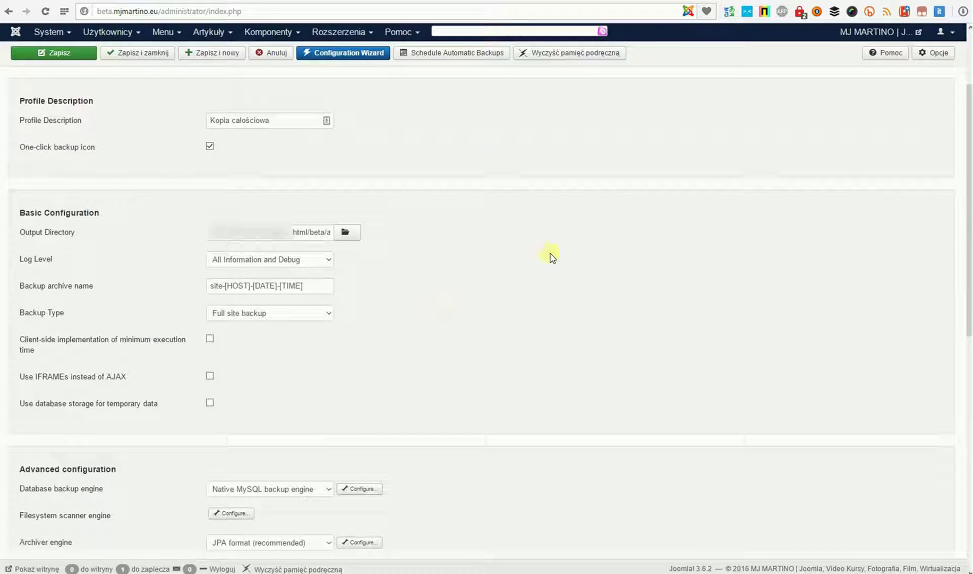
{"action": "mouse_move", "coordinate": [115, 232]}
{"action": "left_click", "coordinate": [345, 234]}
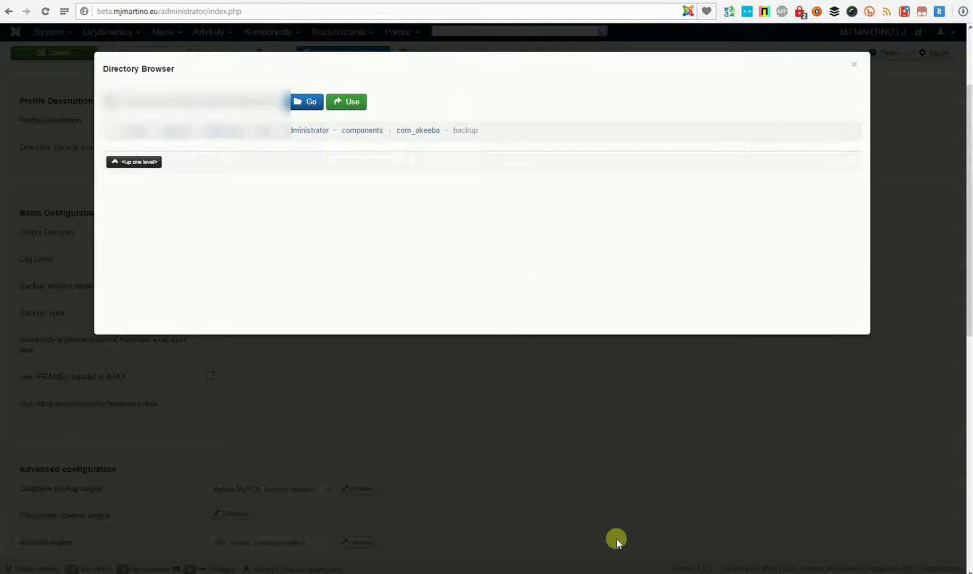
Switch to the SFTP client and create a folder named beta inside the server's backup folder, above public_html.
{"action": "key", "text": "alt+Tab"}
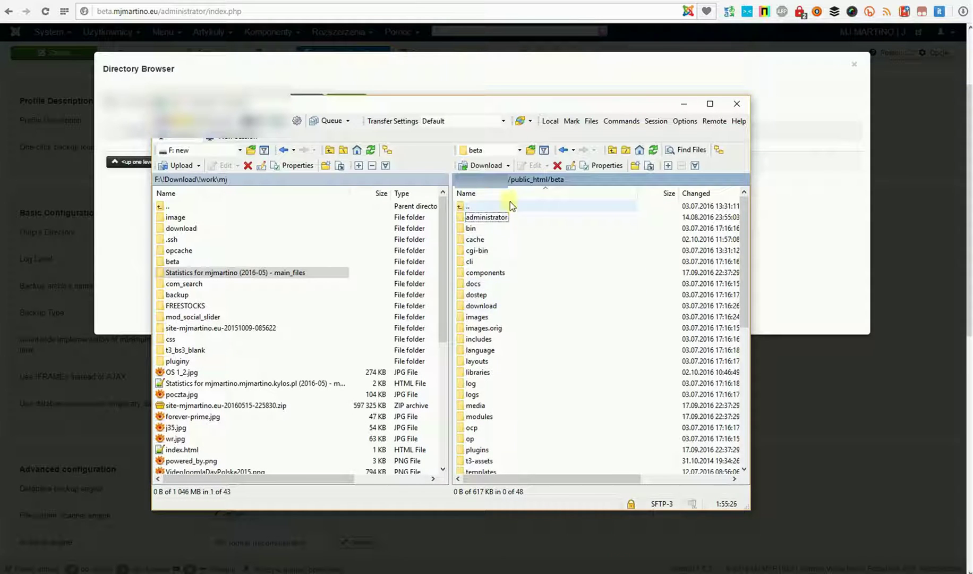
{"action": "double_click", "coordinate": [510, 201]}
{"action": "double_click", "coordinate": [510, 203]}
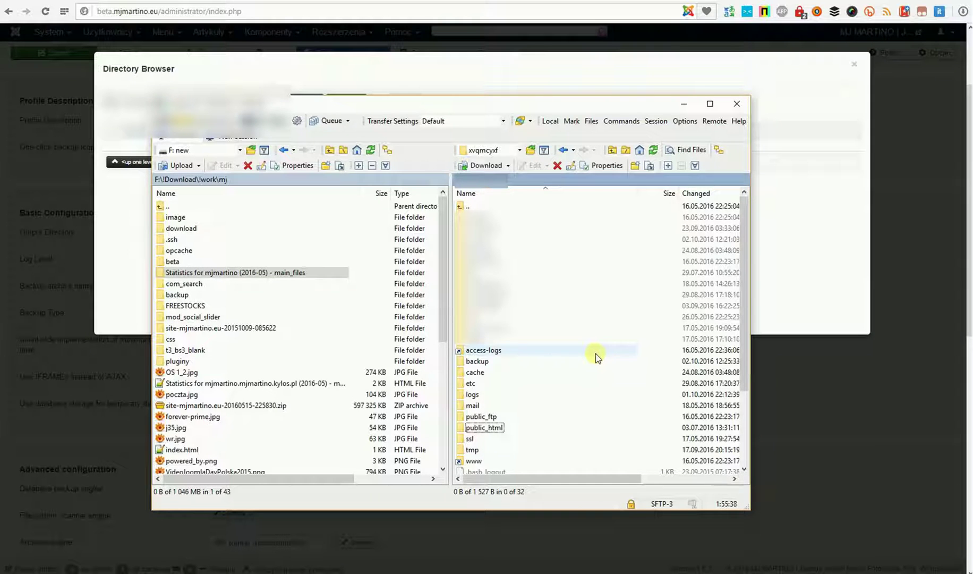
{"action": "scroll", "coordinate": [595, 355], "scroll_direction": "down", "scroll_amount": 1}
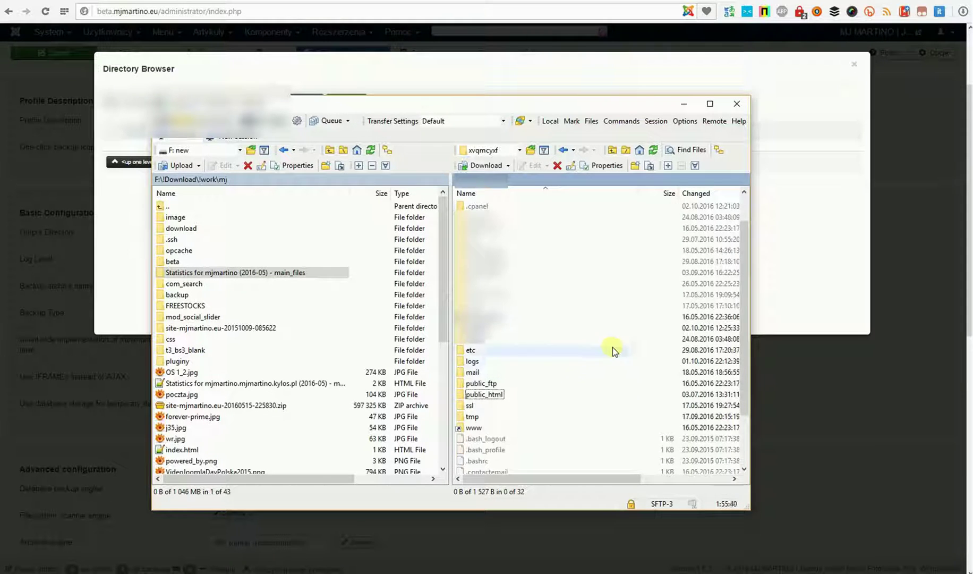
{"action": "scroll", "coordinate": [526, 371], "scroll_direction": "up", "scroll_amount": 1}
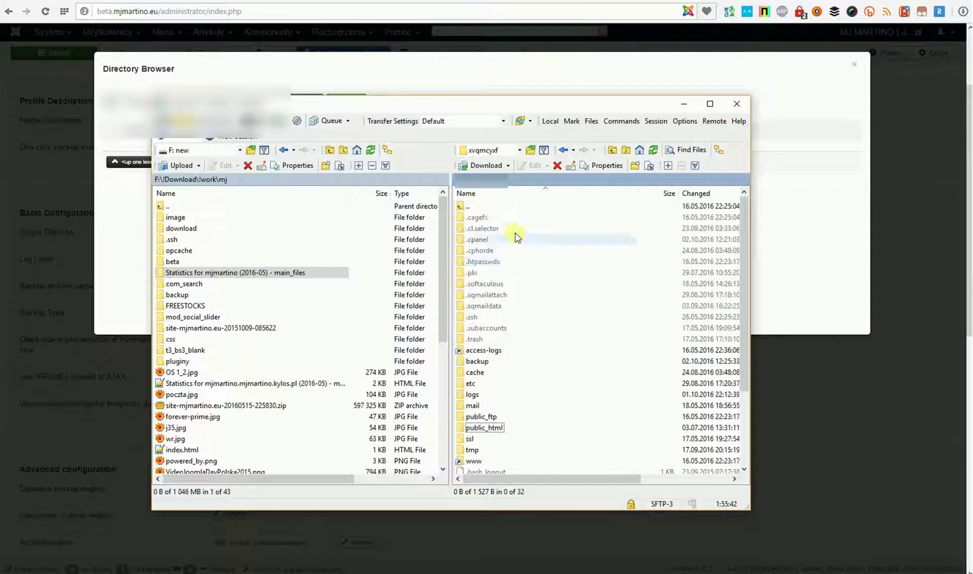
{"action": "double_click", "coordinate": [495, 360]}
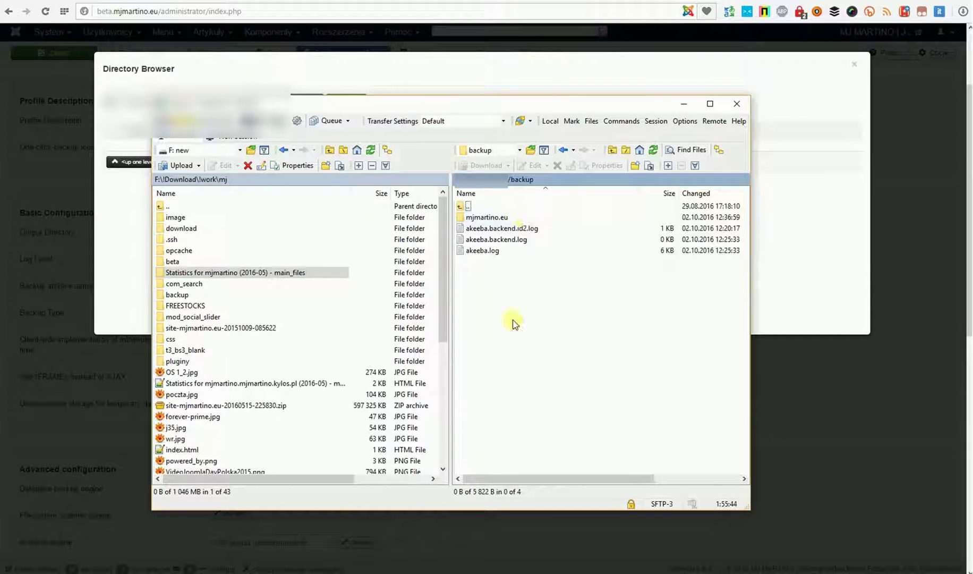
{"action": "right_click", "coordinate": [564, 359]}
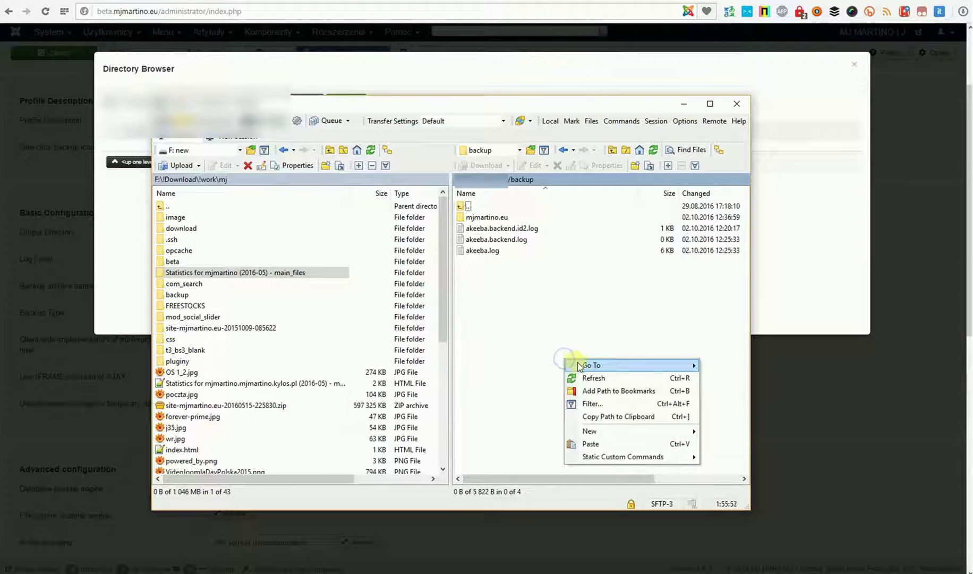
{"action": "left_click", "coordinate": [702, 429]}
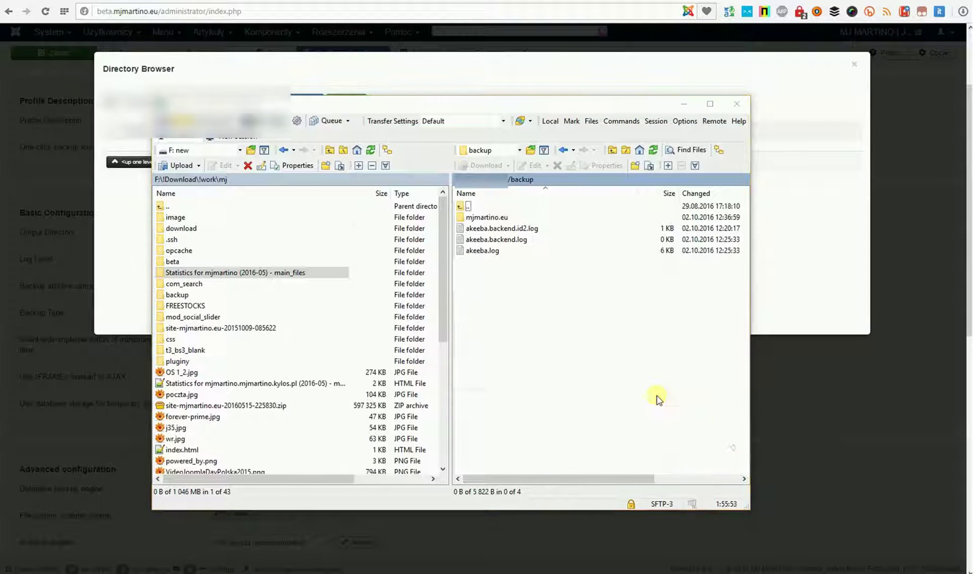
{"action": "type", "text": "beta"}
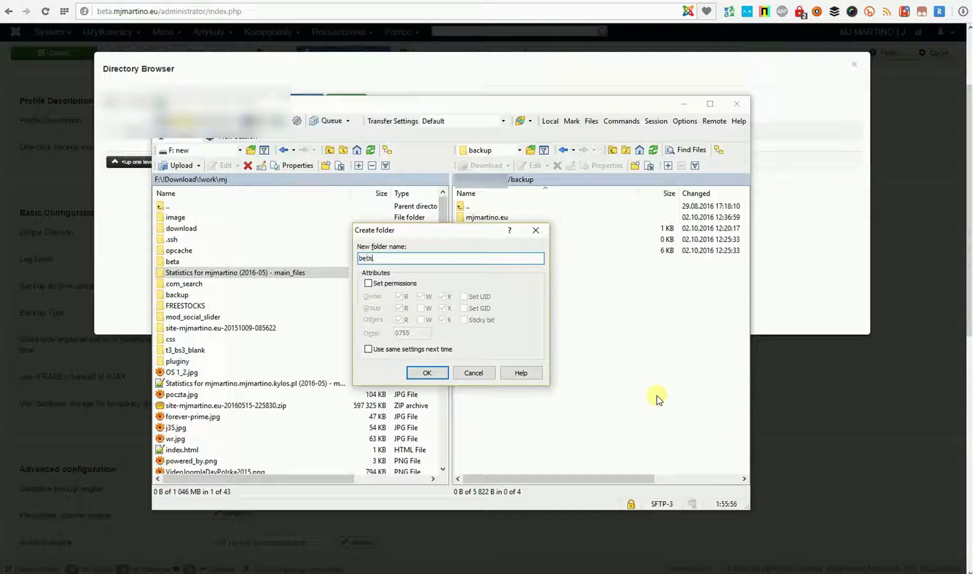
{"action": "key", "text": "Return"}
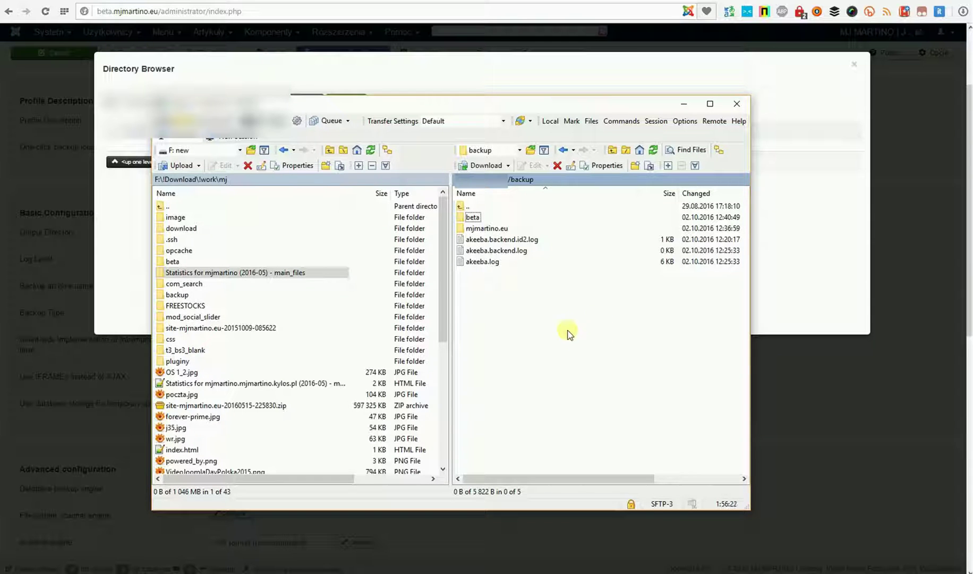
Return to the browser and set the backup output directory to the beta folder inside the account's backup folder.
{"action": "left_click", "coordinate": [683, 104]}
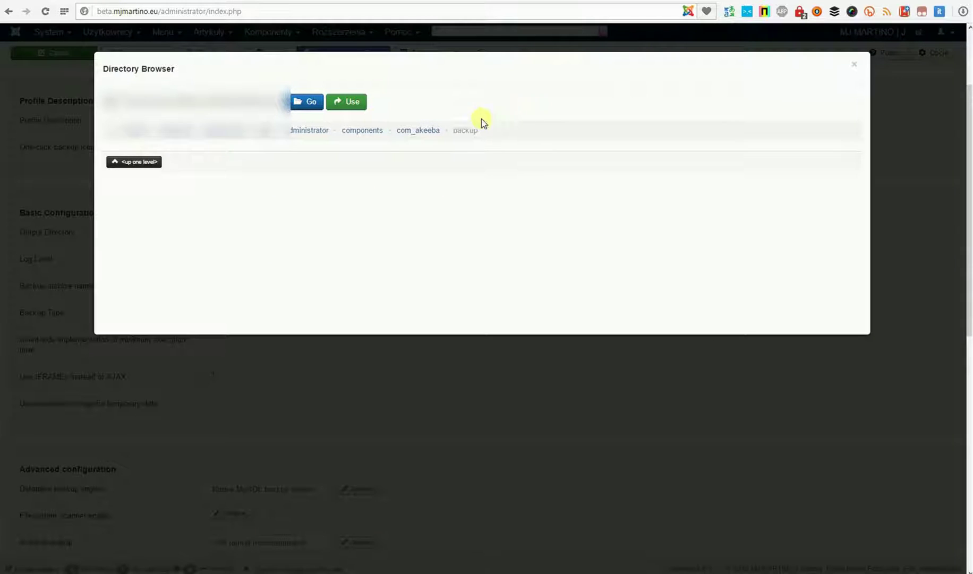
{"action": "left_click", "coordinate": [180, 133]}
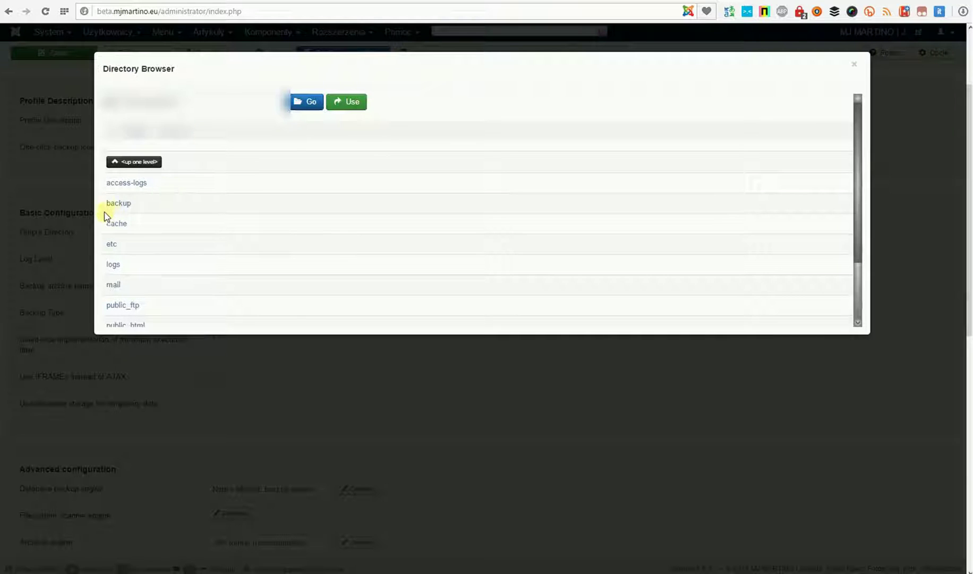
{"action": "left_click", "coordinate": [111, 204]}
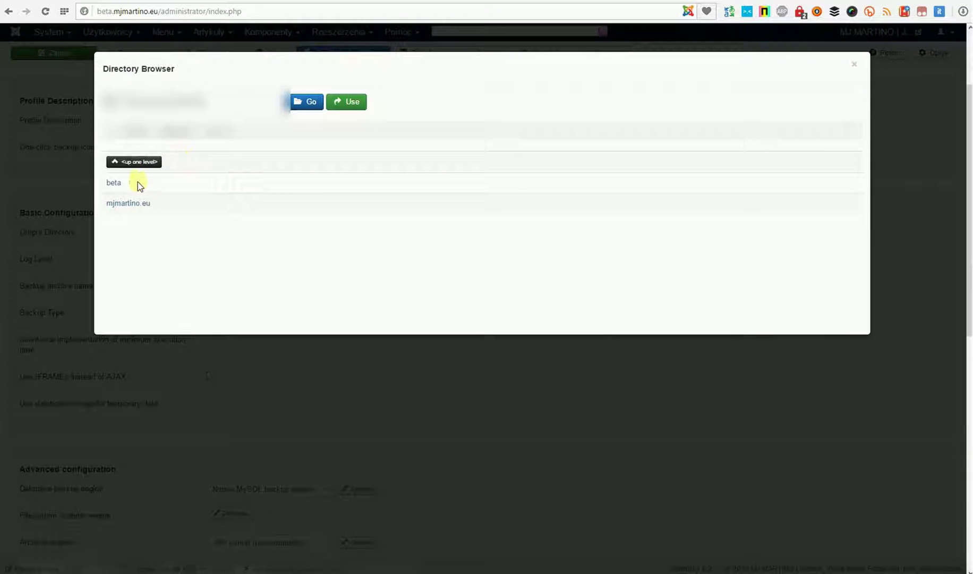
{"action": "left_click", "coordinate": [115, 183]}
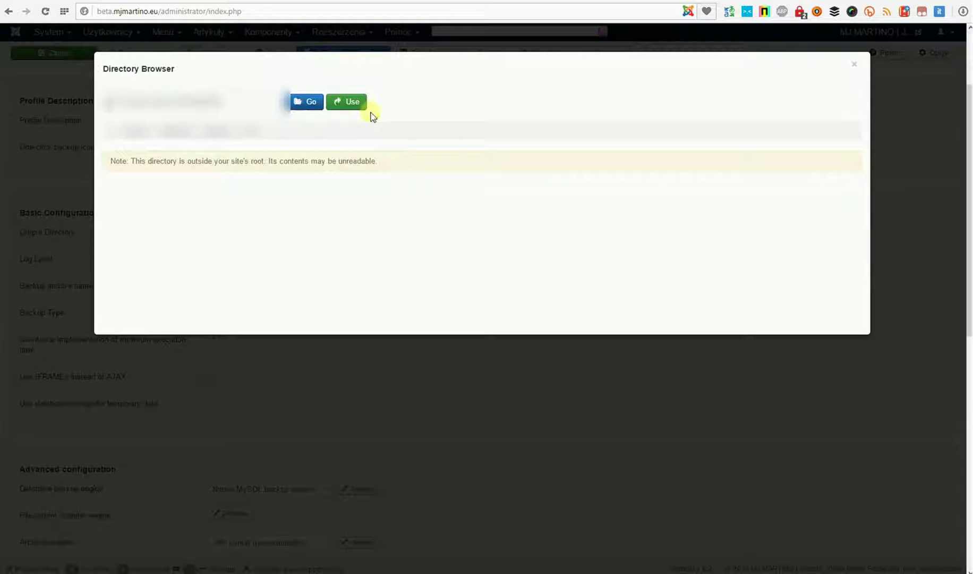
{"action": "left_click", "coordinate": [357, 102]}
Set the archiver engine to ZIP format in the advanced configuration.
{"action": "scroll", "coordinate": [468, 229], "scroll_direction": "down", "scroll_amount": 2}
{"action": "scroll", "coordinate": [468, 229], "scroll_direction": "down", "scroll_amount": 3}
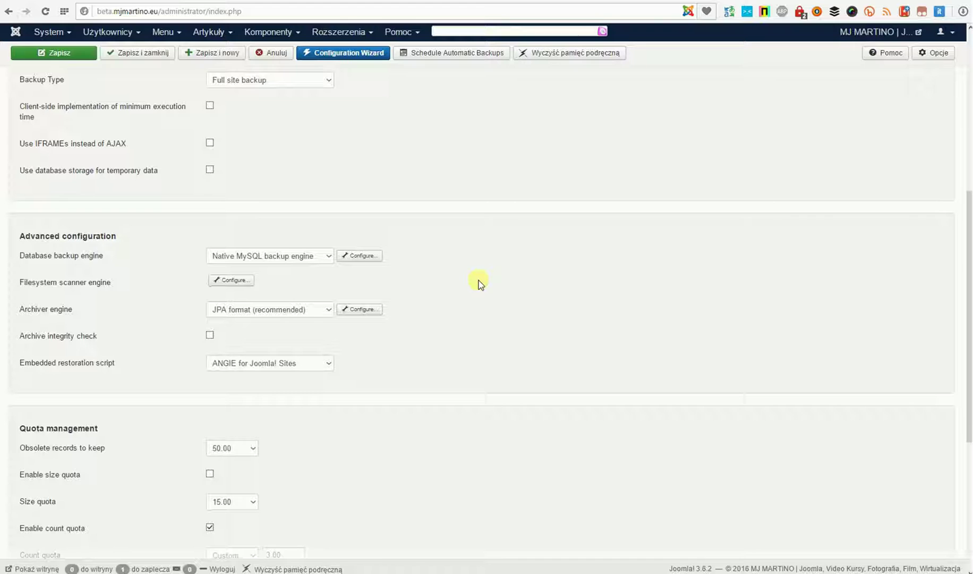
{"action": "left_click", "coordinate": [302, 313]}
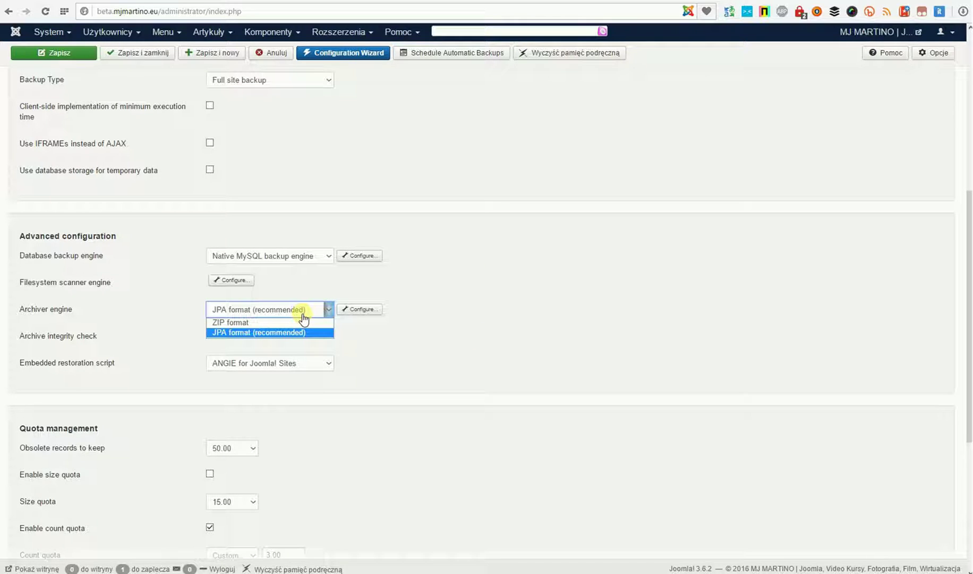
{"action": "left_click", "coordinate": [294, 323]}
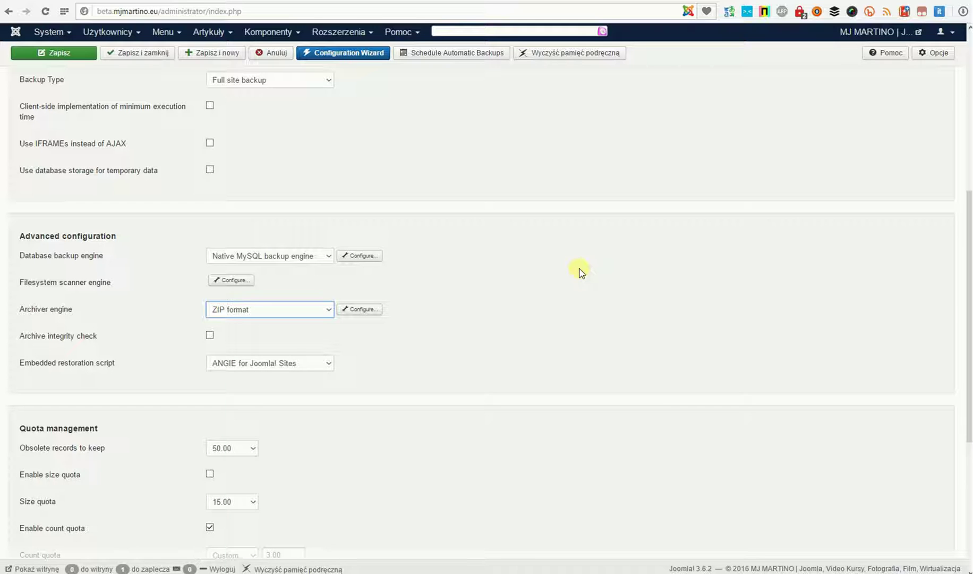
Set the custom count quota to 12 in the quota management settings.
{"action": "scroll", "coordinate": [558, 271], "scroll_direction": "down", "scroll_amount": 1}
{"action": "scroll", "coordinate": [557, 271], "scroll_direction": "down", "scroll_amount": 2}
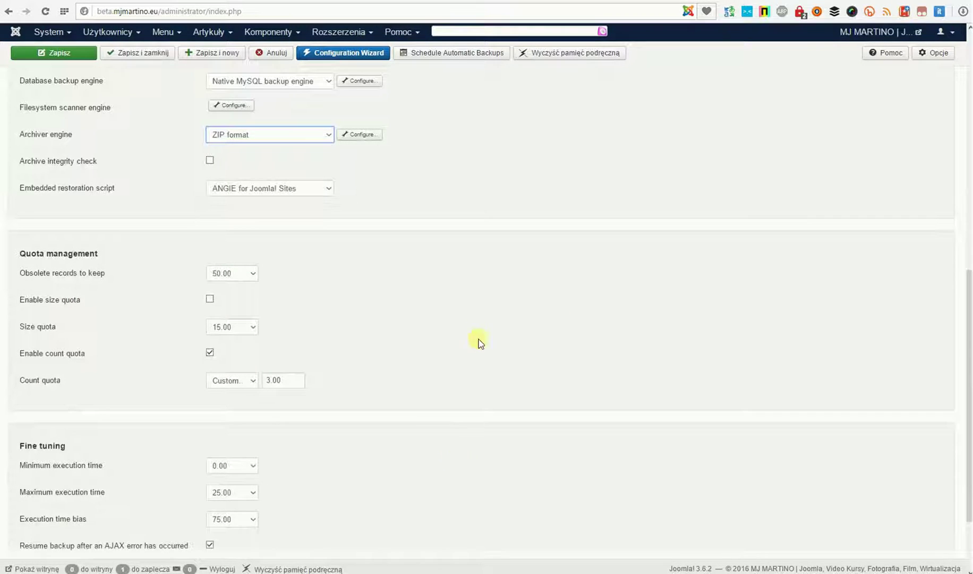
{"action": "scroll", "coordinate": [475, 331], "scroll_direction": "down", "scroll_amount": 1}
{"action": "scroll", "coordinate": [475, 332], "scroll_direction": "up", "scroll_amount": 1}
{"action": "mouse_move", "coordinate": [29, 383]}
{"action": "double_click", "coordinate": [287, 379]}
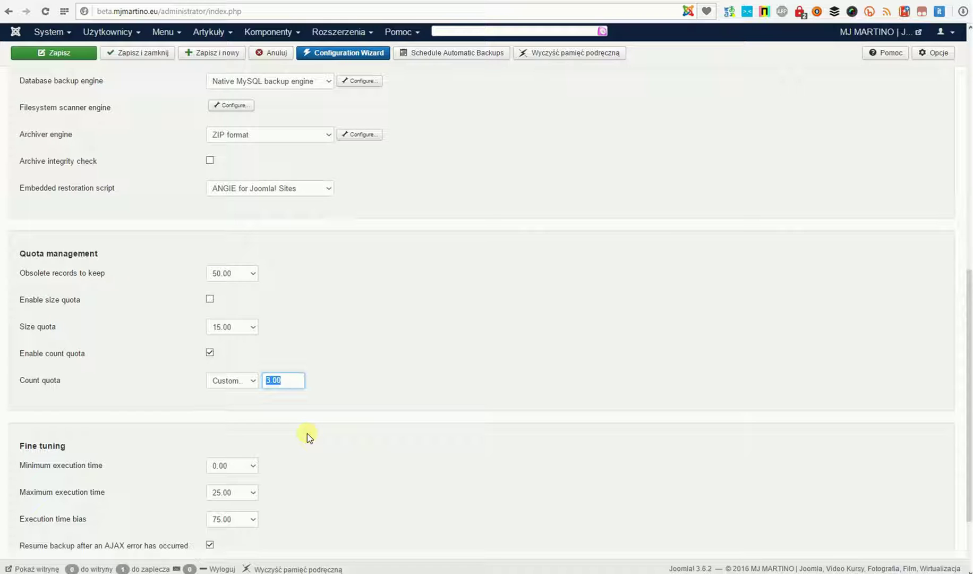
{"action": "key", "text": "Left"}
{"action": "key", "text": "Right"}
{"action": "key", "text": "BackSpace"}
{"action": "type", "text": "12"}
{"action": "left_click", "coordinate": [552, 276]}
Save and close the configuration of the Kopia całościowa profile.
{"action": "scroll", "coordinate": [551, 276], "scroll_direction": "up", "scroll_amount": 4}
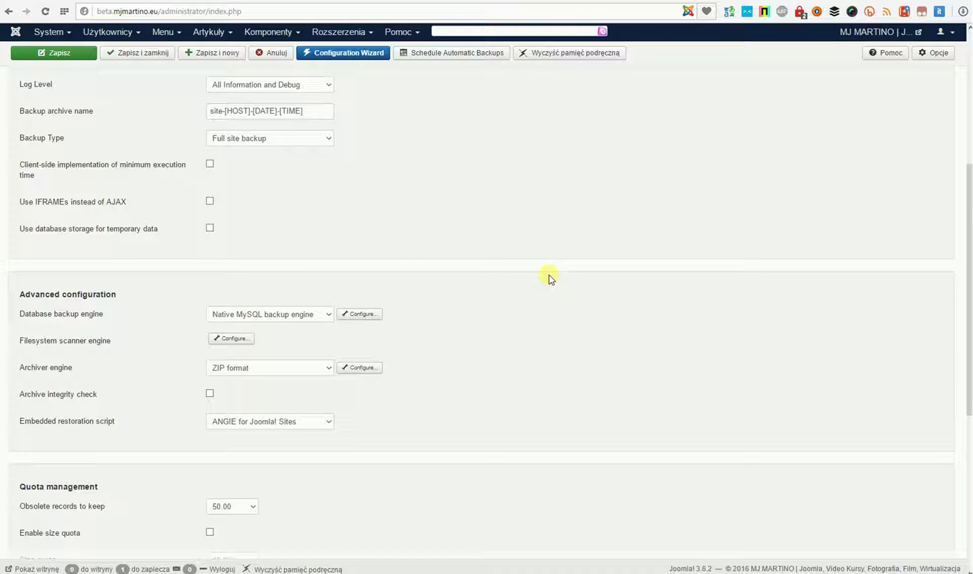
{"action": "scroll", "coordinate": [554, 186], "scroll_direction": "up", "scroll_amount": 4}
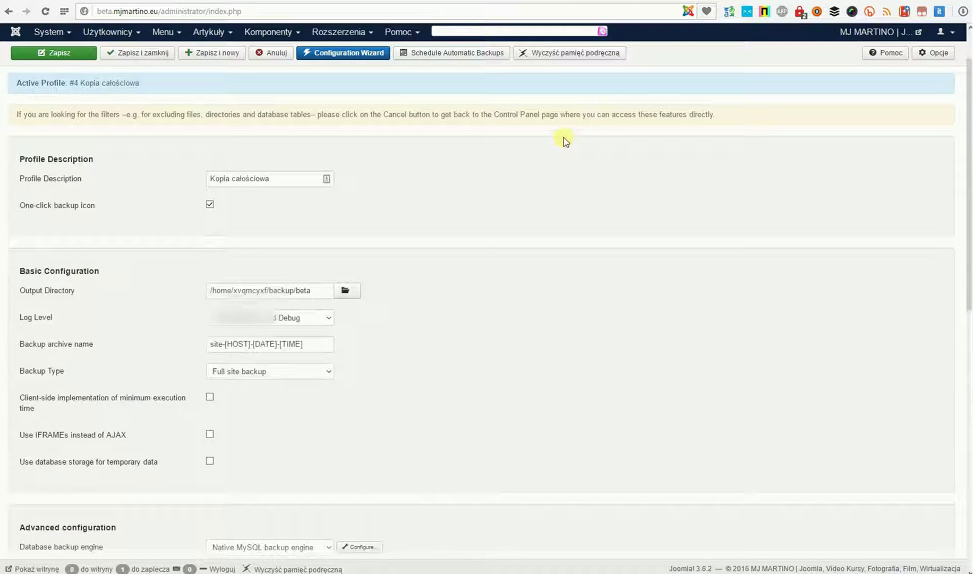
{"action": "scroll", "coordinate": [518, 158], "scroll_direction": "up", "scroll_amount": 2}
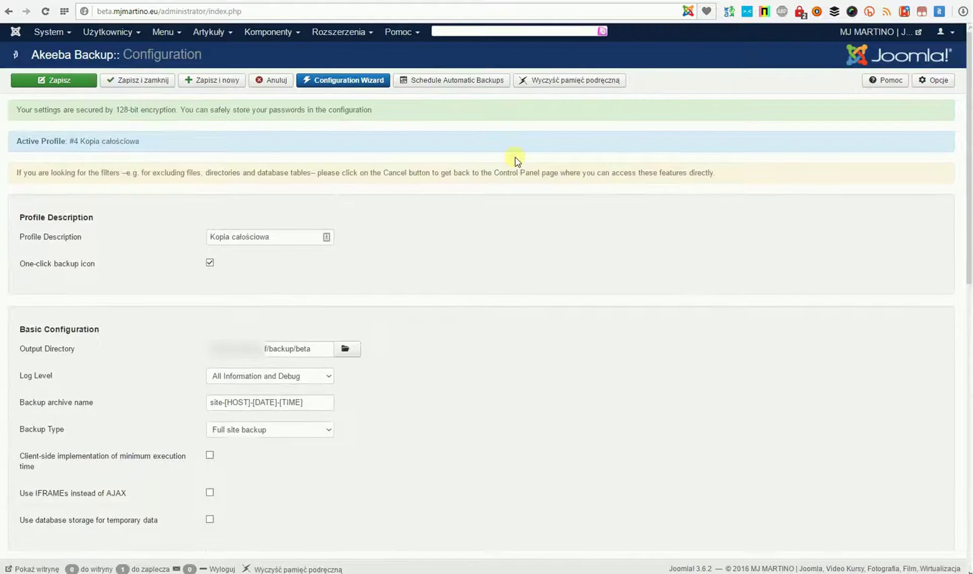
{"action": "left_click", "coordinate": [157, 81]}
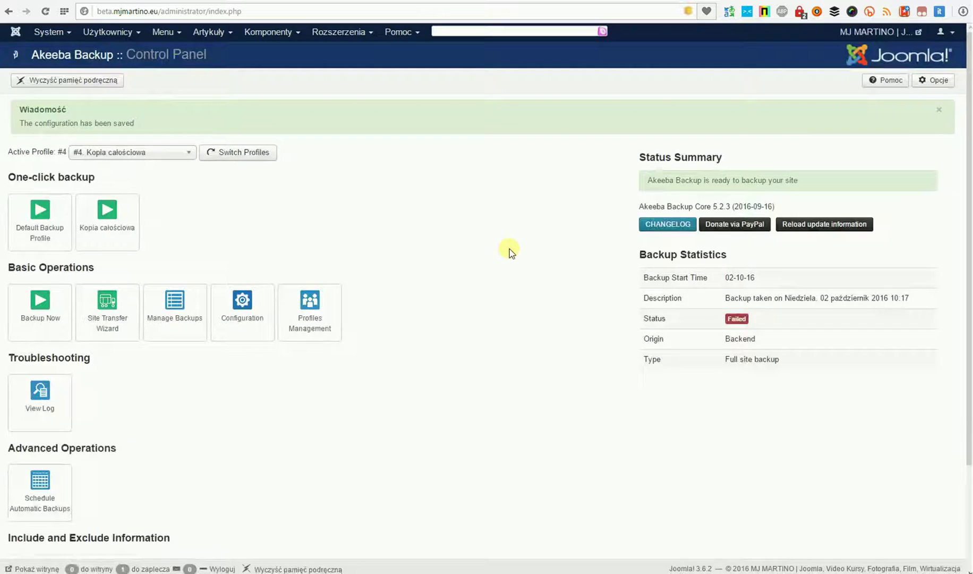
{"action": "scroll", "coordinate": [509, 249], "scroll_direction": "down", "scroll_amount": 3}
{"action": "scroll", "coordinate": [509, 249], "scroll_direction": "up", "scroll_amount": 3}
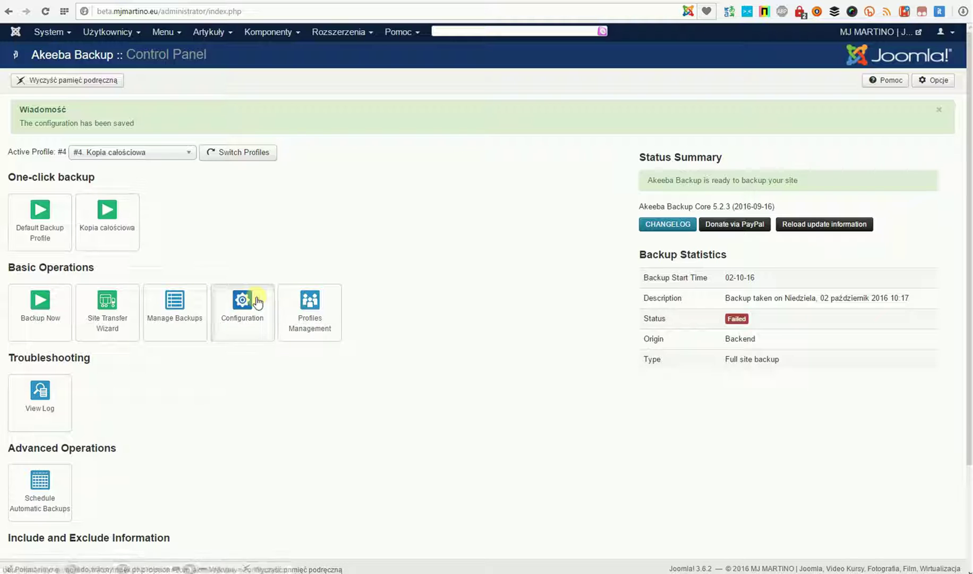
Try the main-site-database-only backup type in the Kopia całościowa profile configuration, and discard the change.
{"action": "left_click", "coordinate": [341, 317]}
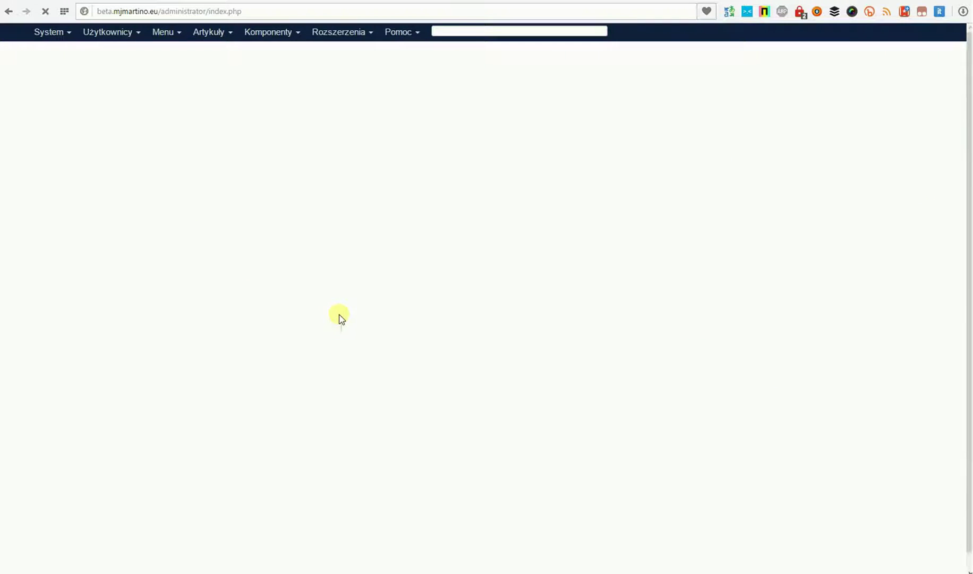
{"action": "scroll", "coordinate": [507, 269], "scroll_direction": "down", "scroll_amount": 2}
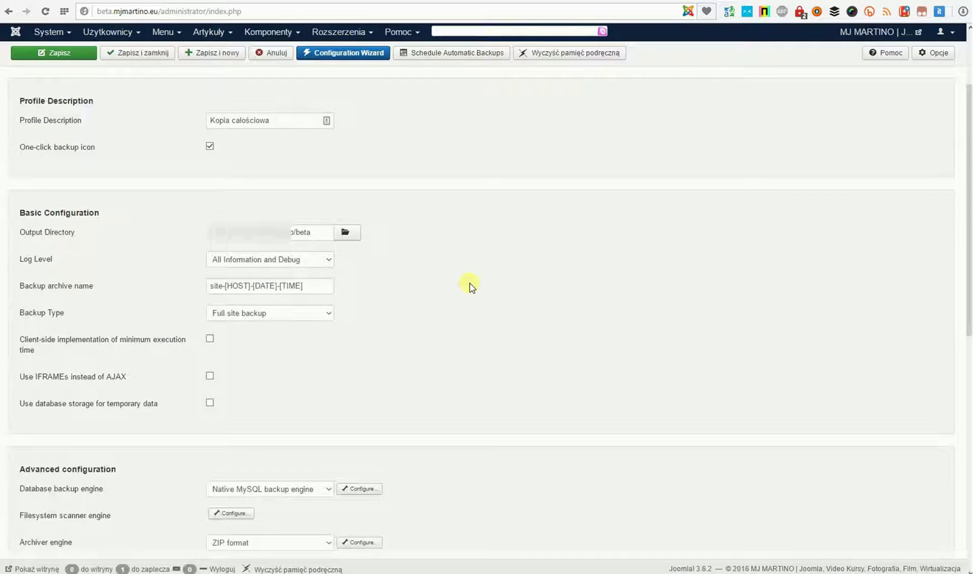
{"action": "mouse_move", "coordinate": [64, 315]}
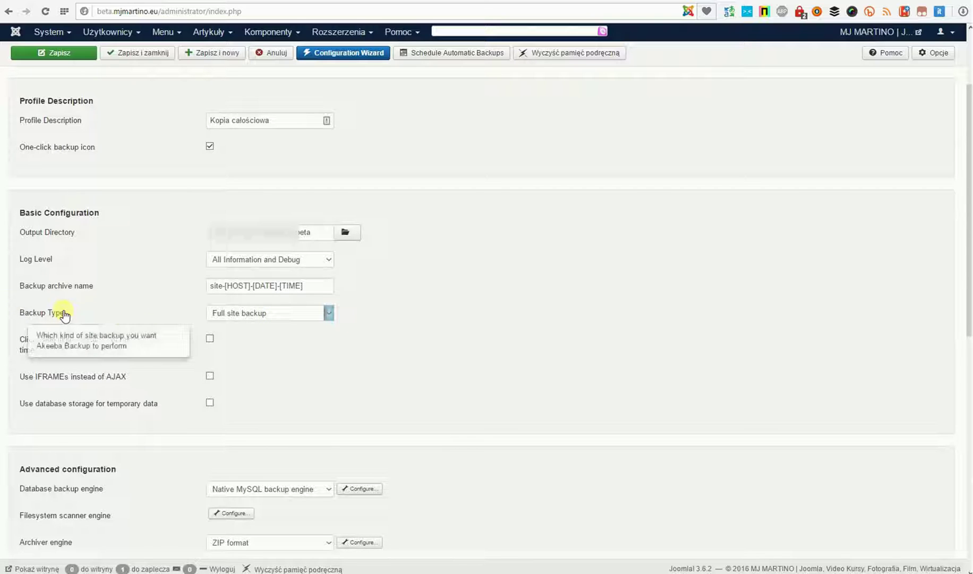
{"action": "left_click", "coordinate": [334, 314]}
{"action": "left_click", "coordinate": [284, 337]}
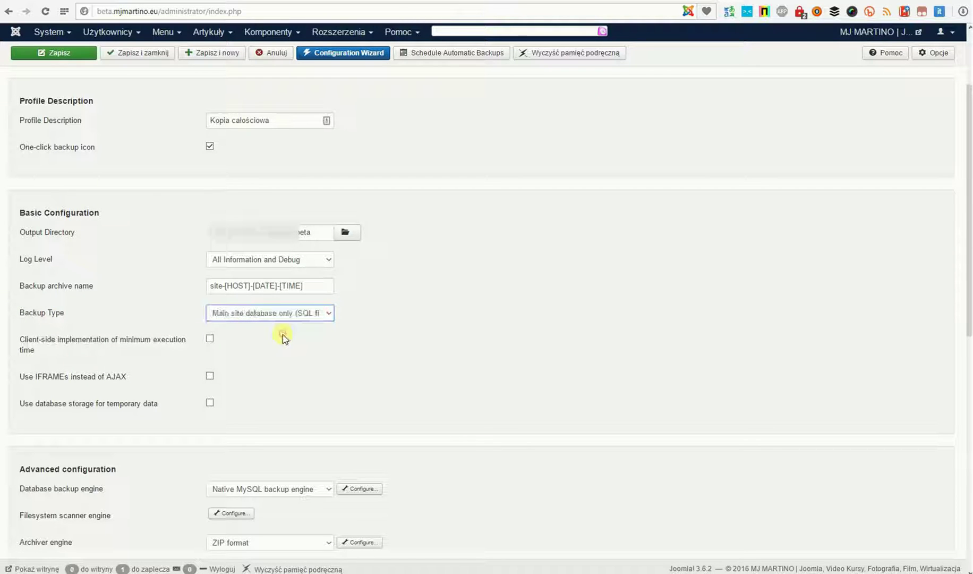
{"action": "scroll", "coordinate": [544, 345], "scroll_direction": "down", "scroll_amount": 5}
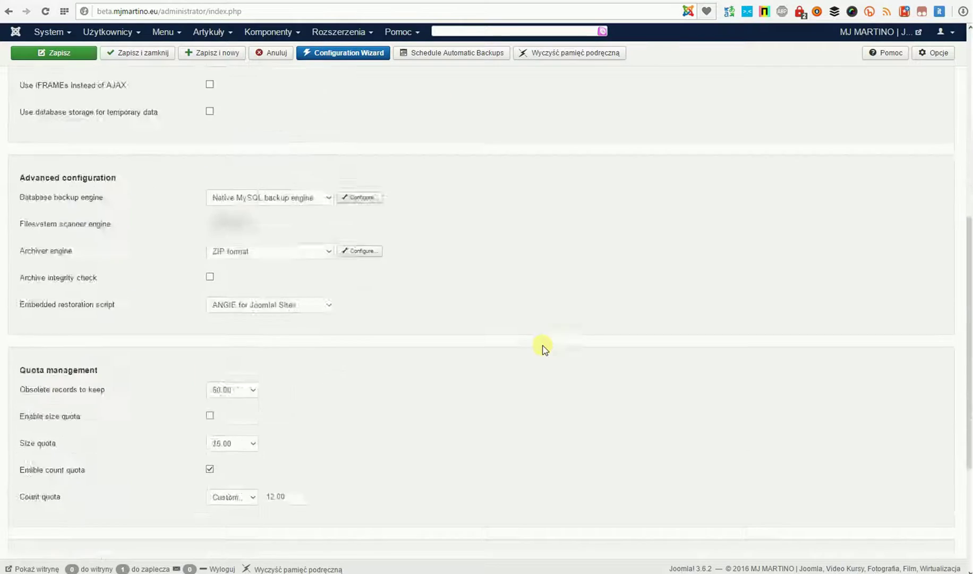
{"action": "scroll", "coordinate": [545, 348], "scroll_direction": "down", "scroll_amount": 4}
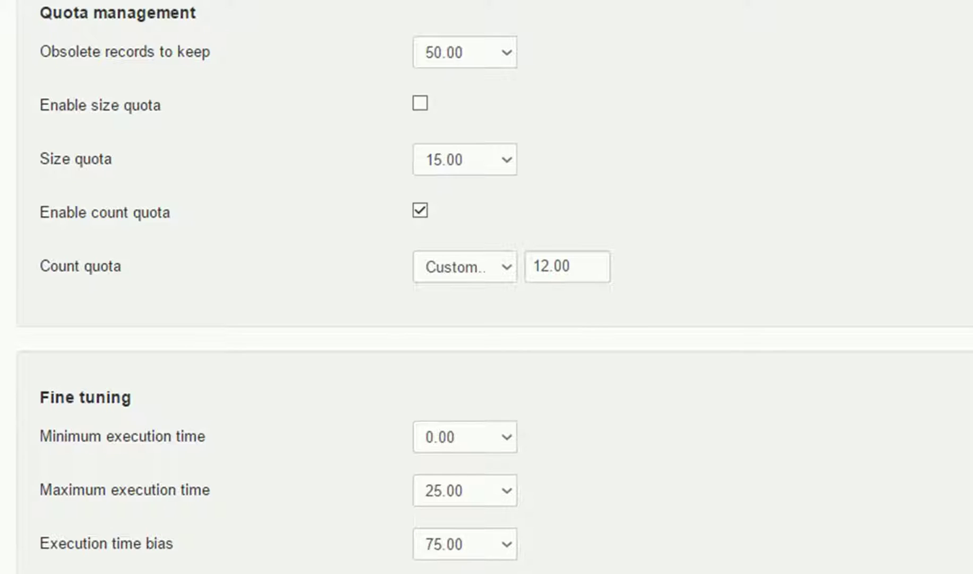
{"action": "scroll", "coordinate": [486, 287], "scroll_direction": "up", "scroll_amount": 15}
{"action": "left_click", "coordinate": [346, 28]}
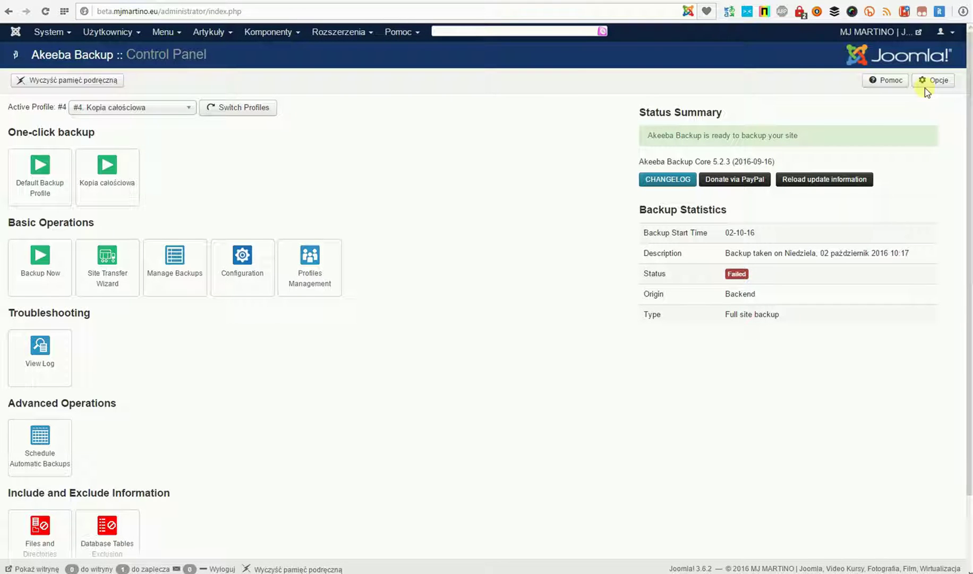
Open the Akeeba Backup component options and review the front-end and remote backup setting and the secret word.
{"action": "left_click", "coordinate": [924, 87]}
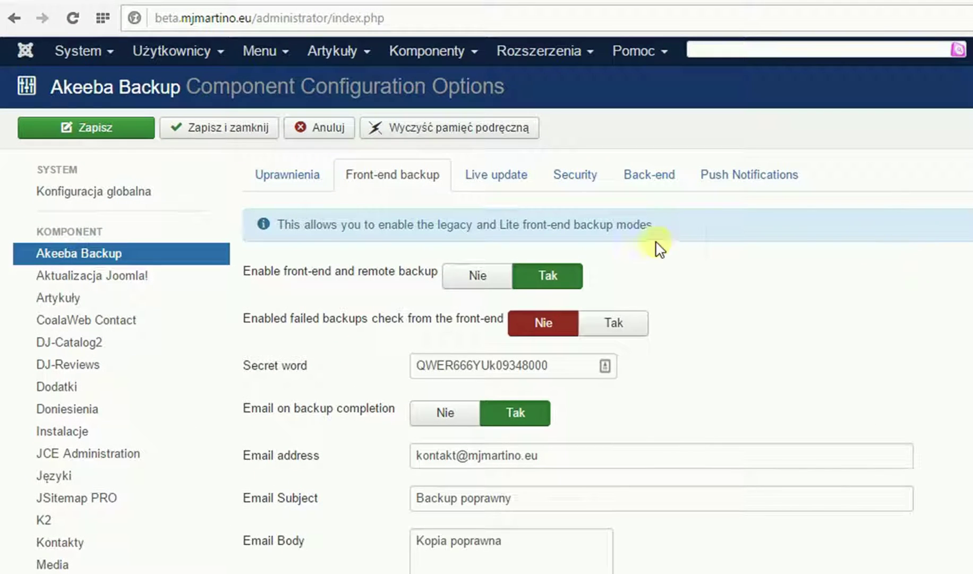
{"action": "mouse_move", "coordinate": [180, 175]}
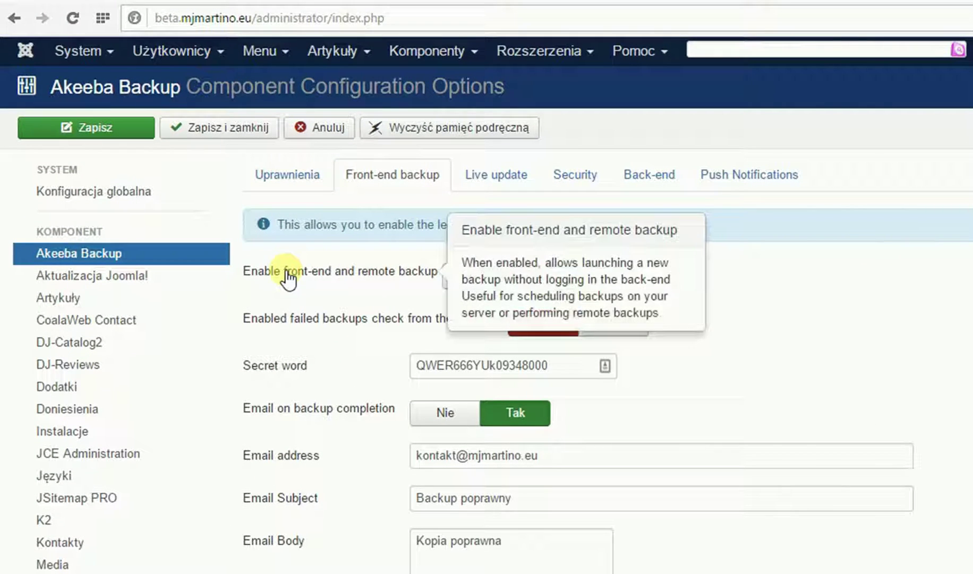
{"action": "left_click", "coordinate": [549, 275]}
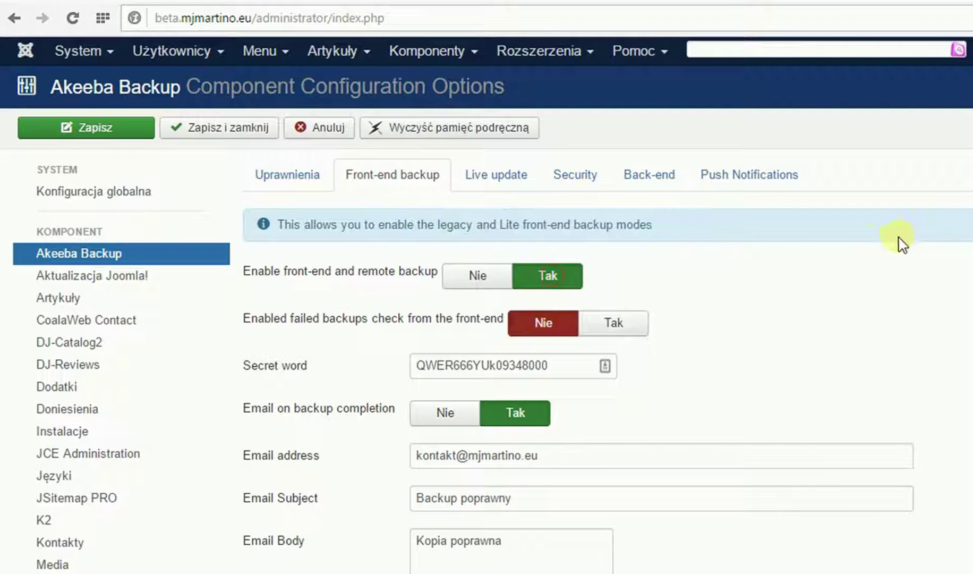
{"action": "mouse_move", "coordinate": [316, 365]}
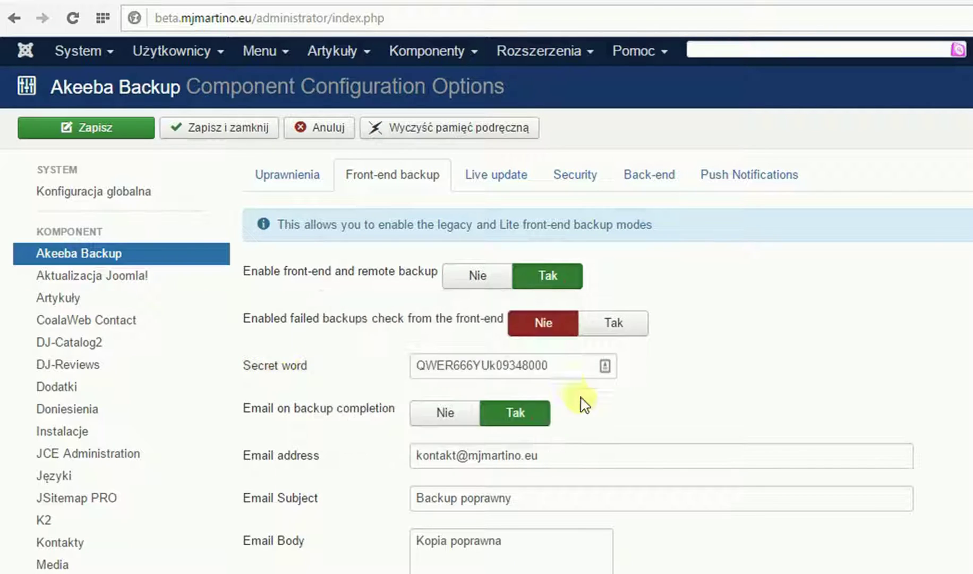
{"action": "double_click", "coordinate": [518, 365]}
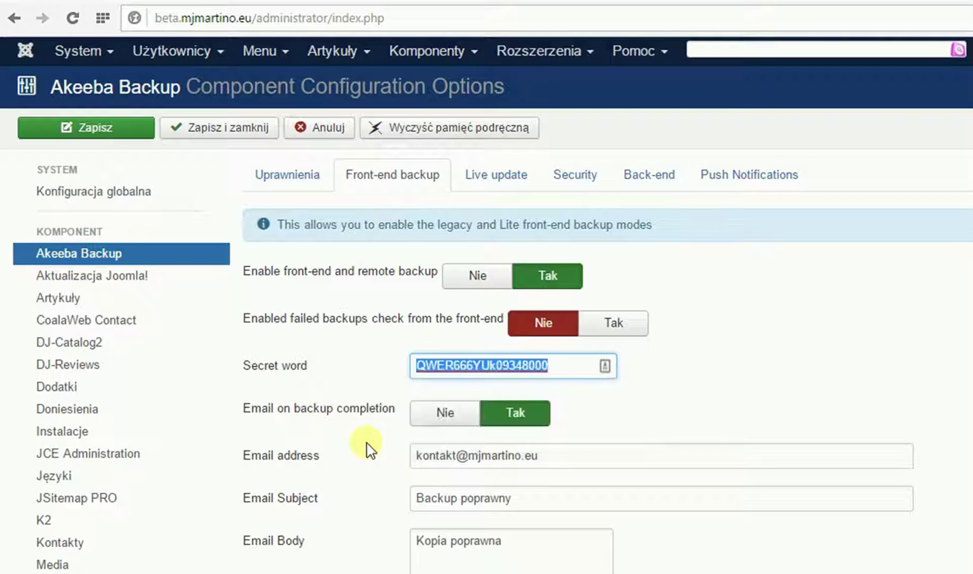
Review the email on backup completion setting with its recipient address, subject and body text.
{"action": "left_click", "coordinate": [508, 420]}
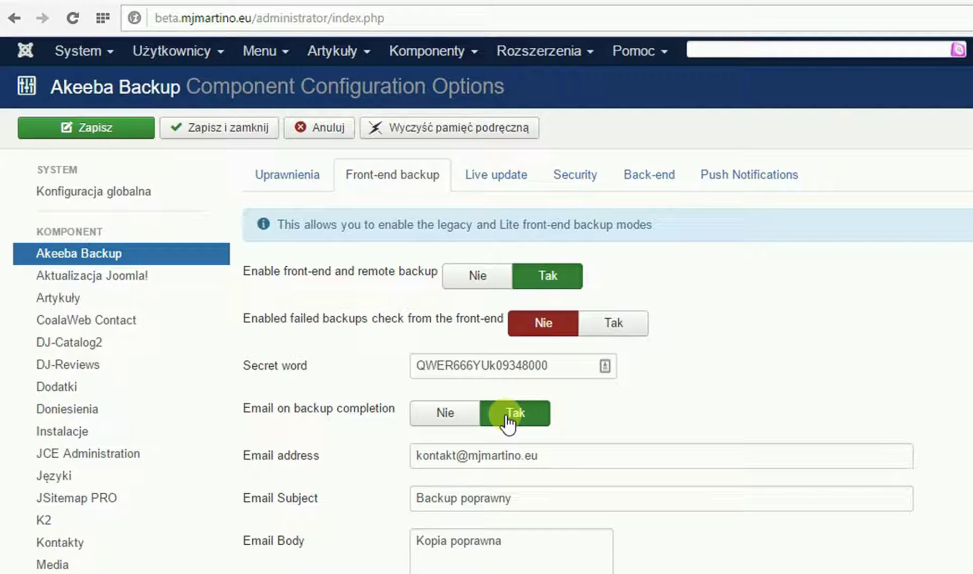
{"action": "left_click_drag", "start_coordinate": [621, 448], "coordinate": [278, 459]}
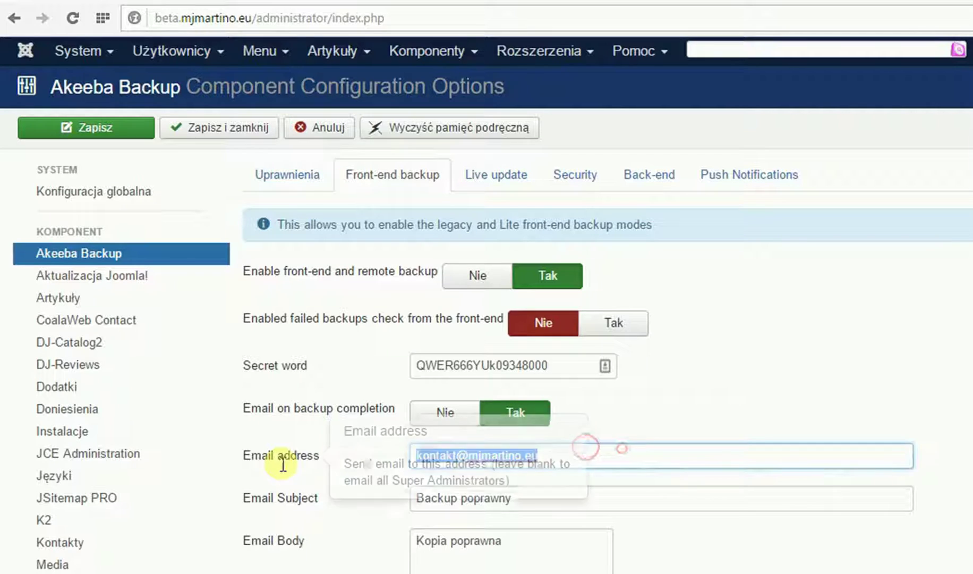
{"action": "left_click", "coordinate": [599, 456]}
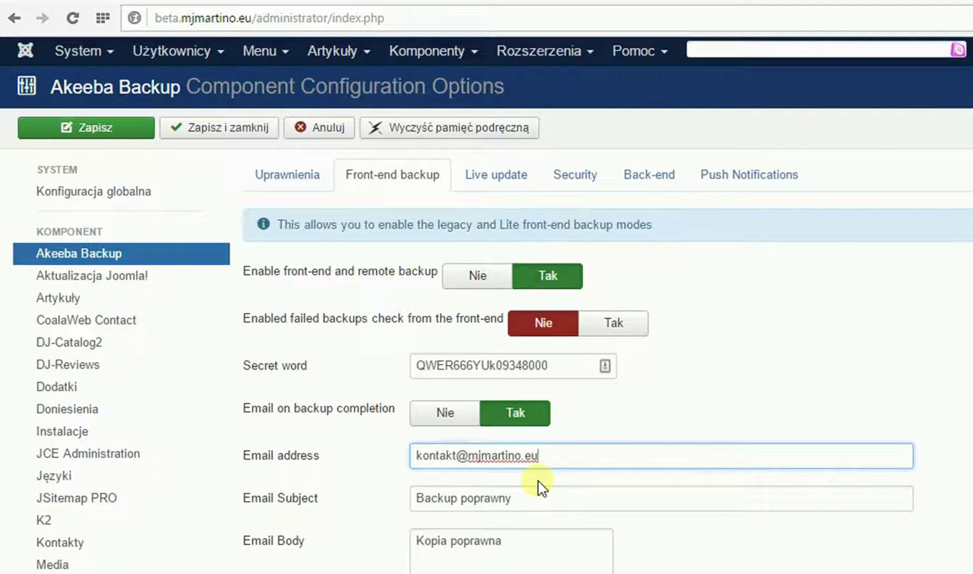
{"action": "left_click_drag", "start_coordinate": [527, 497], "coordinate": [371, 512]}
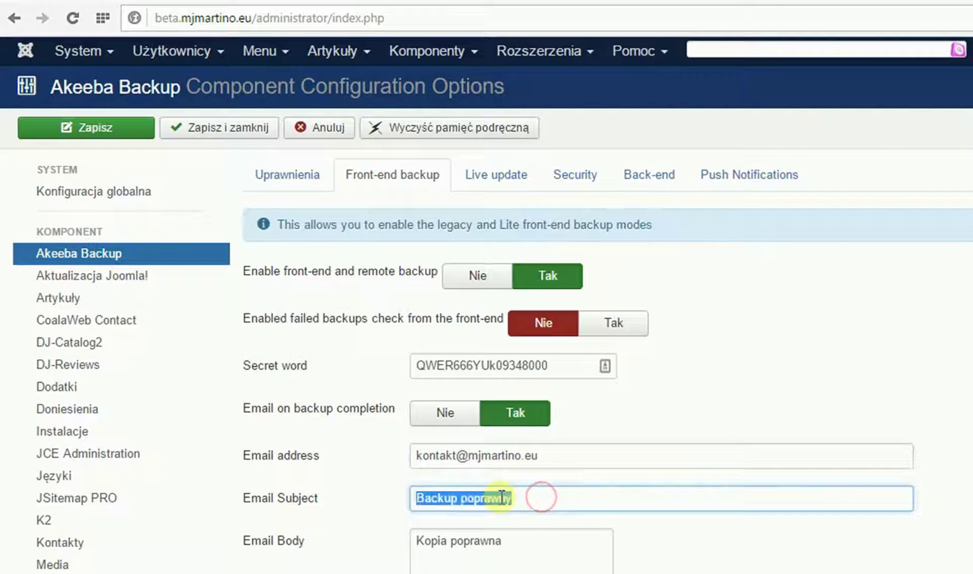
{"action": "left_click", "coordinate": [525, 549]}
{"action": "double_click", "coordinate": [524, 549]}
{"action": "scroll", "coordinate": [569, 562], "scroll_direction": "down", "scroll_amount": 3}
Review the failed-backup check's stuck timeout, email address, subject and body, and leave the component options without saving.
{"action": "double_click", "coordinate": [513, 571]}
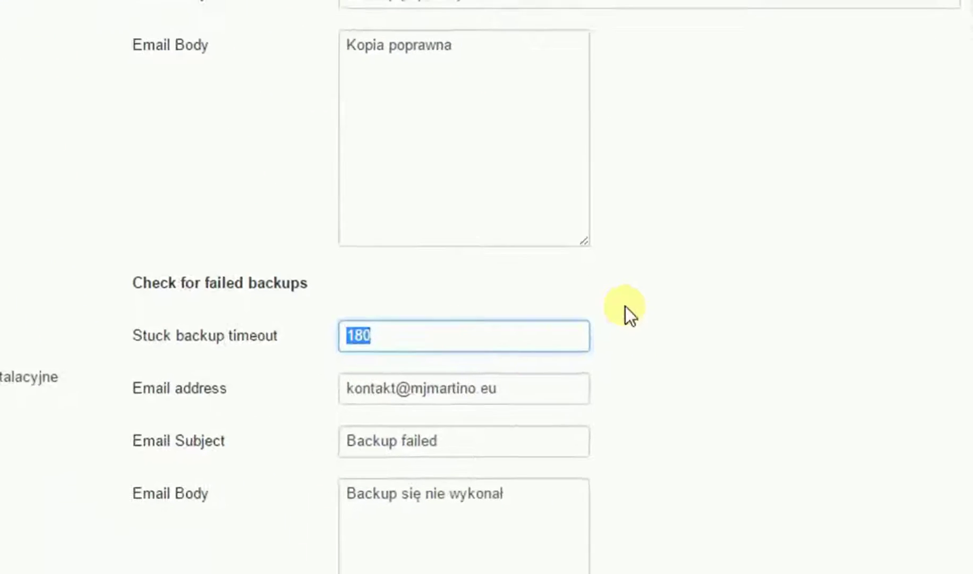
{"action": "left_click", "coordinate": [555, 553]}
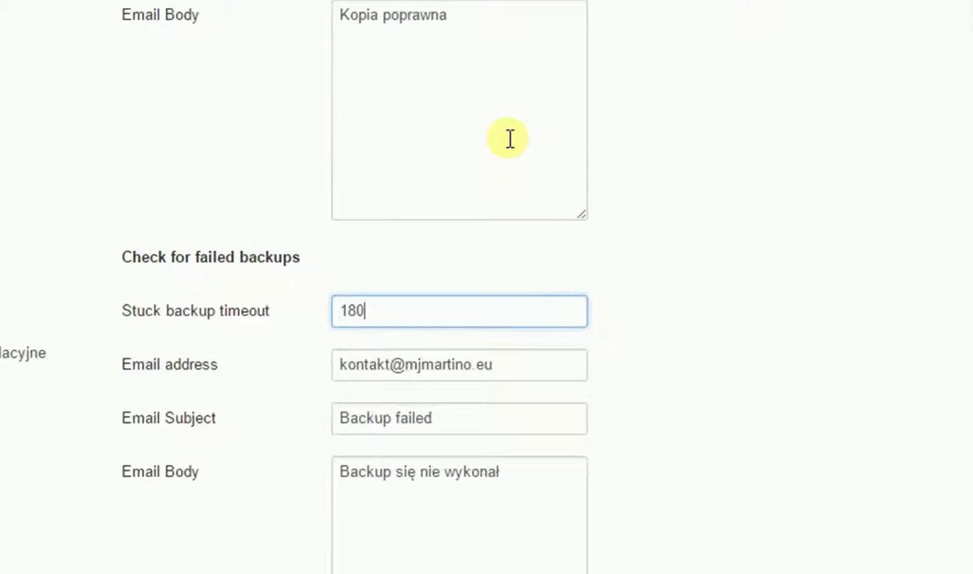
{"action": "left_click", "coordinate": [525, 376]}
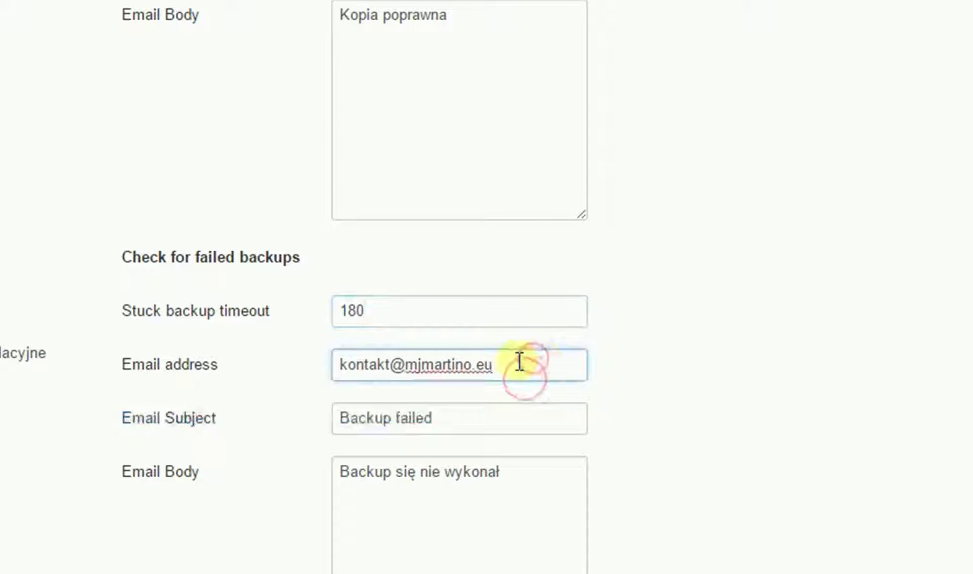
{"action": "triple_click", "coordinate": [540, 357]}
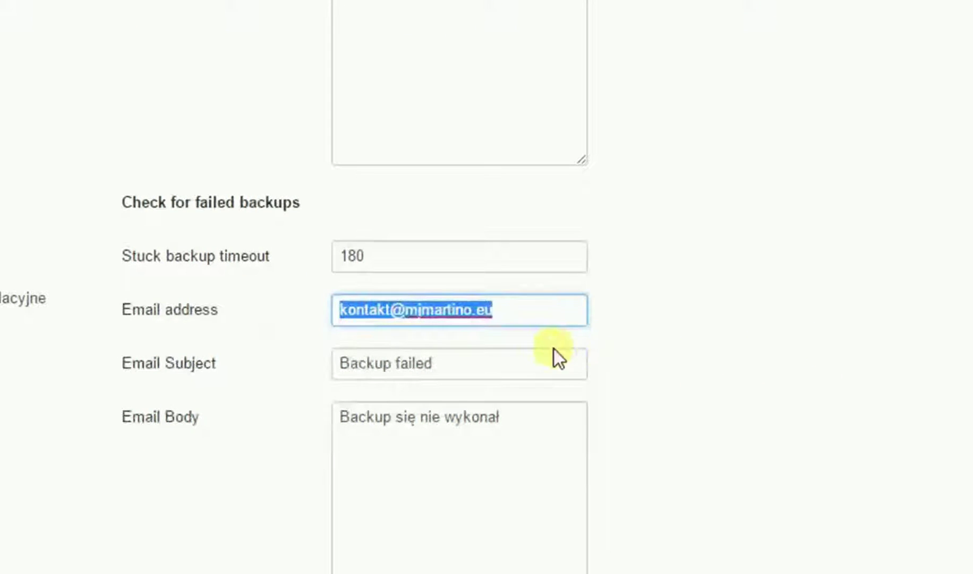
{"action": "left_click", "coordinate": [493, 411]}
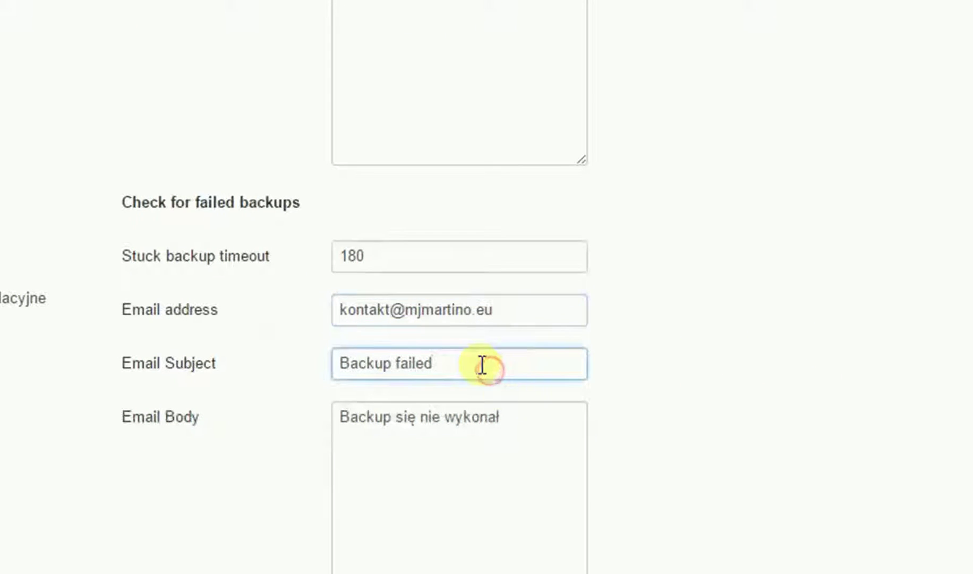
{"action": "left_click", "coordinate": [512, 427]}
{"action": "left_click_drag", "start_coordinate": [510, 424], "coordinate": [343, 456]}
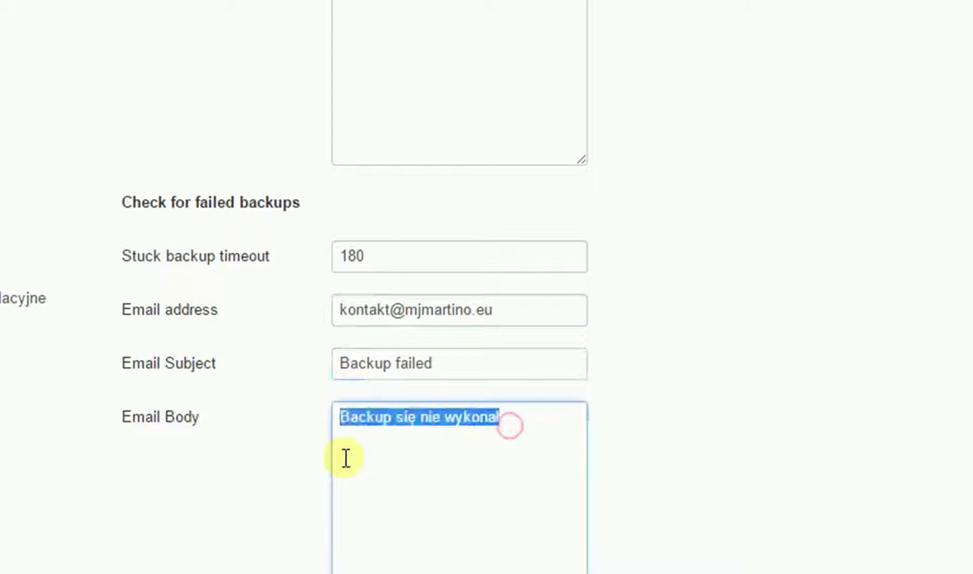
{"action": "left_click", "coordinate": [504, 434]}
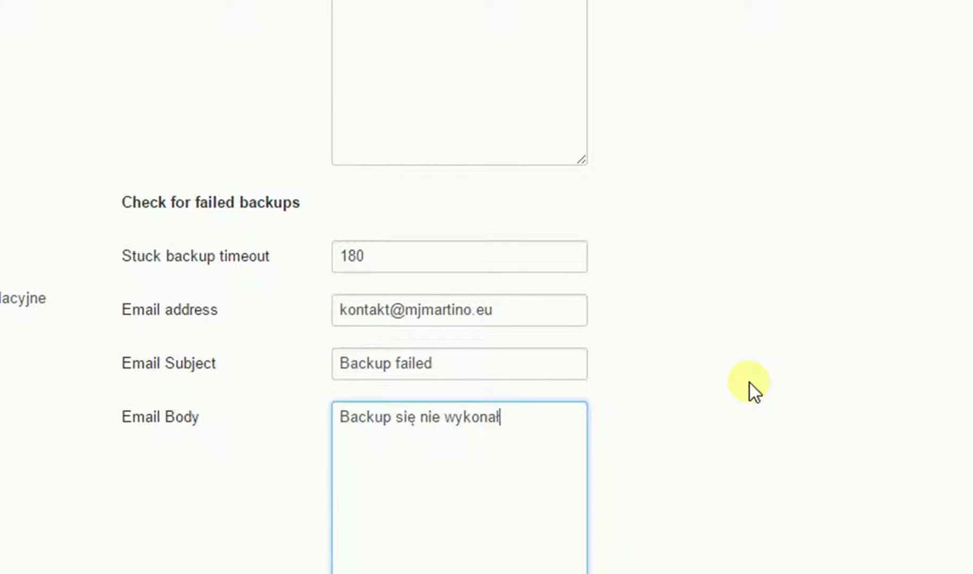
{"action": "scroll", "coordinate": [749, 383], "scroll_direction": "up", "scroll_amount": 5}
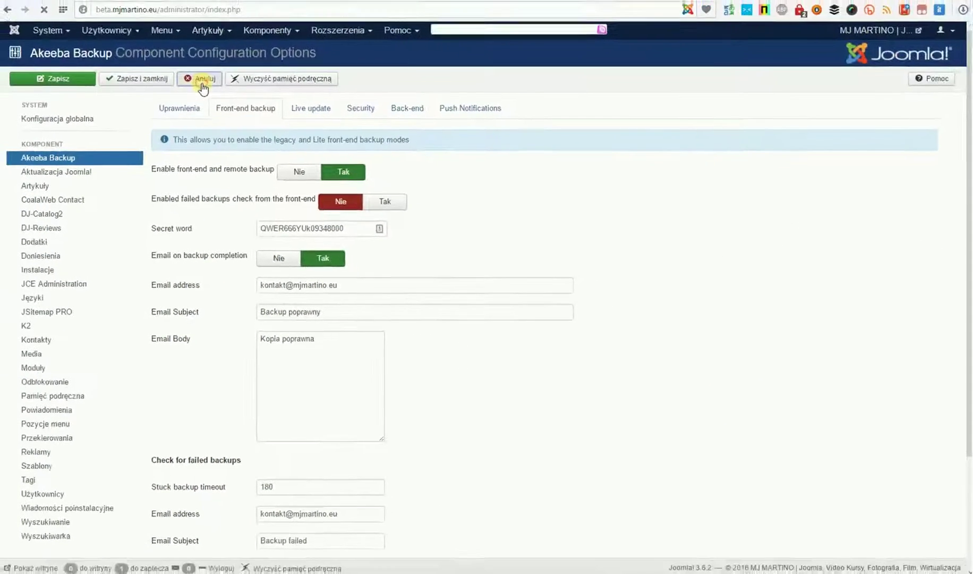
{"action": "left_click", "coordinate": [201, 79]}
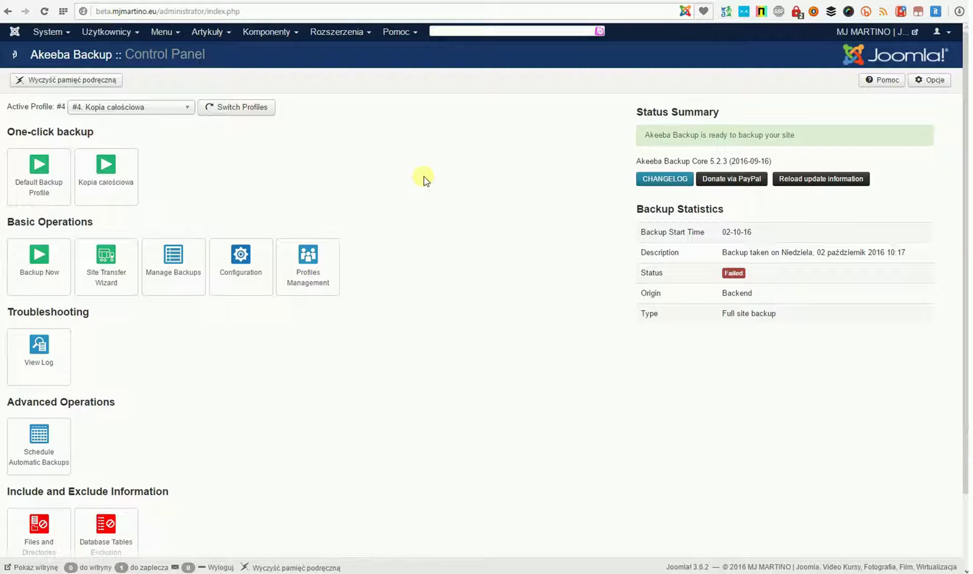
Open the automatic backup scheduling information and copy the complete WGet CRON command for the front-end backup.
{"action": "scroll", "coordinate": [424, 177], "scroll_direction": "down", "scroll_amount": 3}
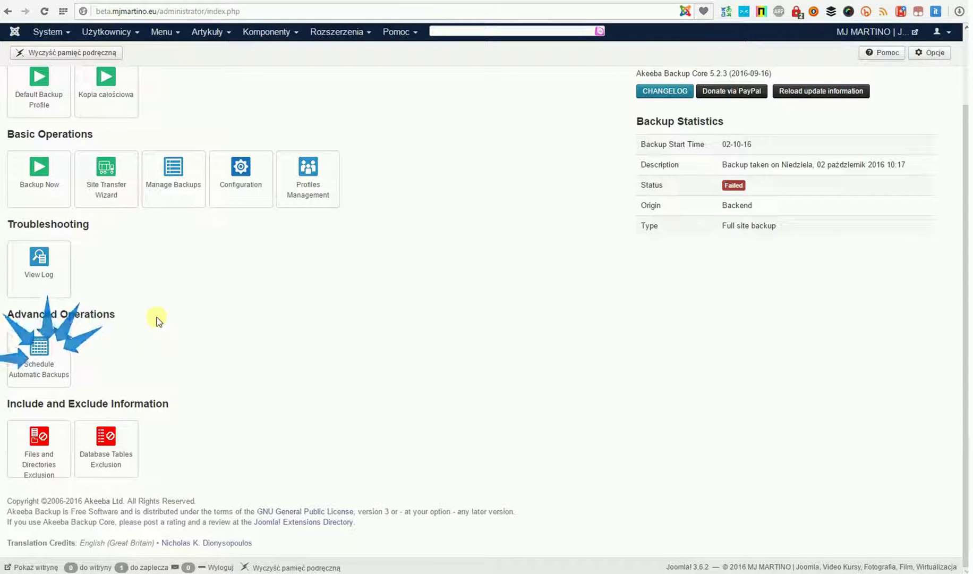
{"action": "left_click", "coordinate": [23, 364]}
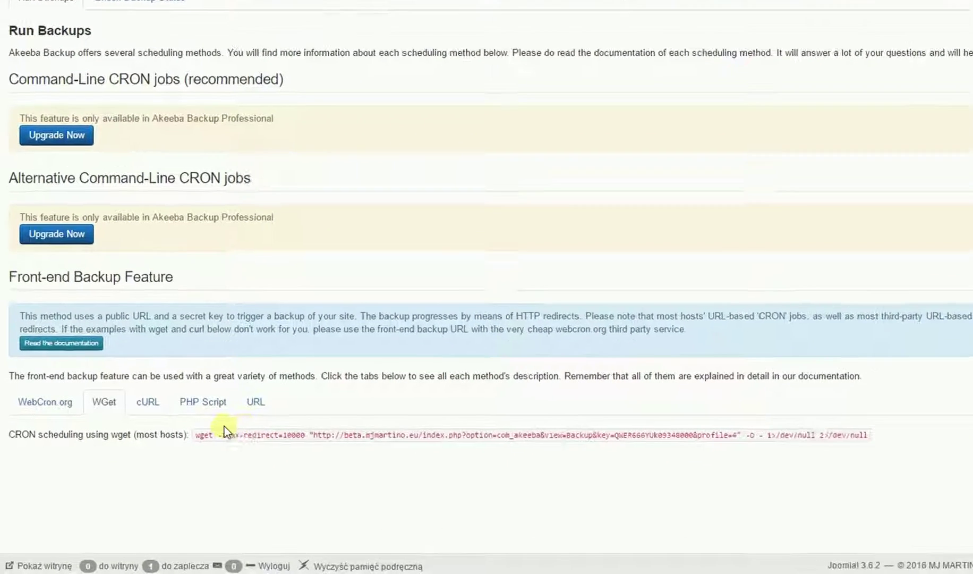
{"action": "left_click_drag", "start_coordinate": [217, 420], "coordinate": [287, 419]}
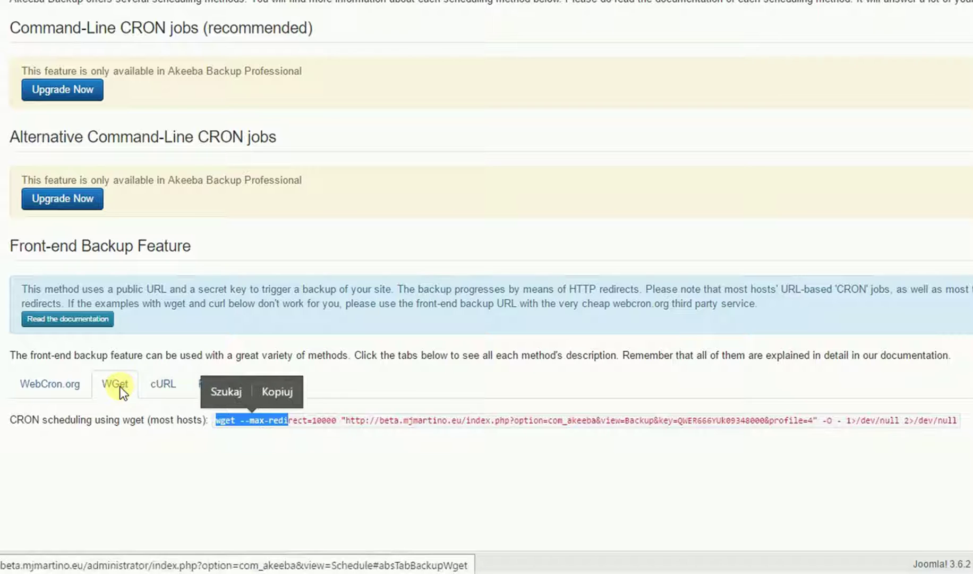
{"action": "left_click", "coordinate": [297, 428]}
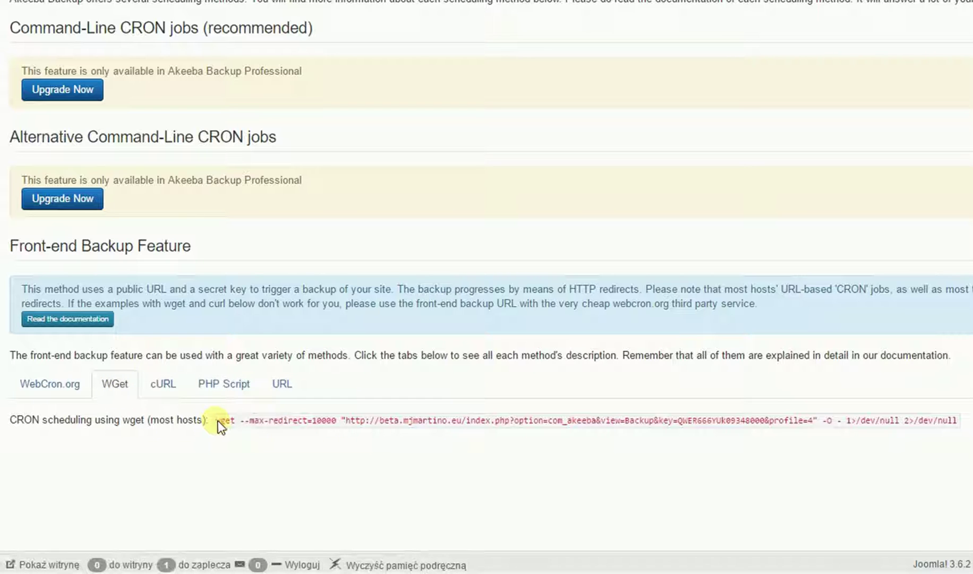
{"action": "triple_click", "coordinate": [216, 420]}
{"action": "left_click", "coordinate": [246, 421]}
{"action": "left_click_drag", "start_coordinate": [216, 419], "coordinate": [959, 404]}
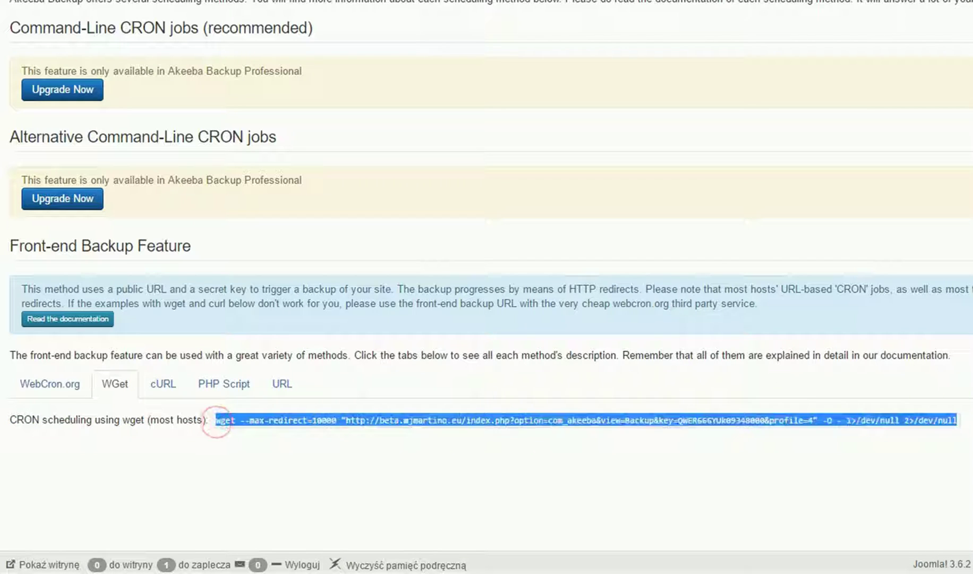
{"action": "left_click", "coordinate": [626, 391]}
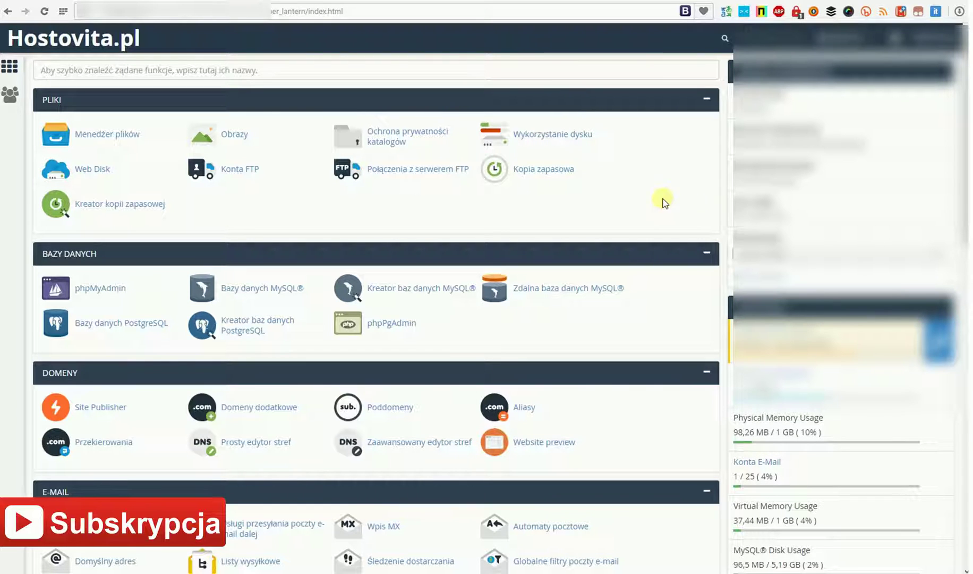
Open Zadania cron in the hosting cPanel and look over the preset schedules offered for a new cron job.
{"action": "scroll", "coordinate": [686, 198], "scroll_direction": "down", "scroll_amount": 15}
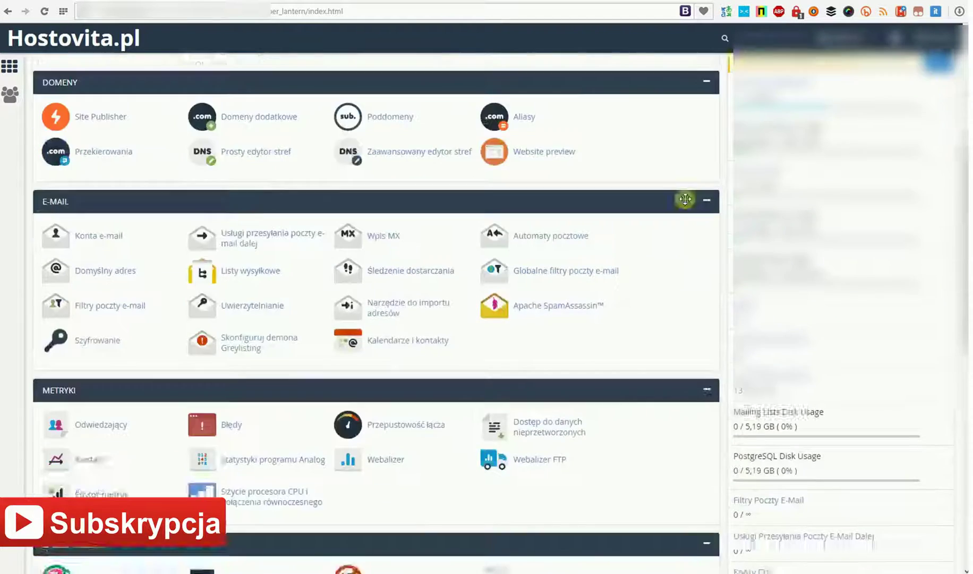
{"action": "scroll", "coordinate": [666, 238], "scroll_direction": "down", "scroll_amount": 1}
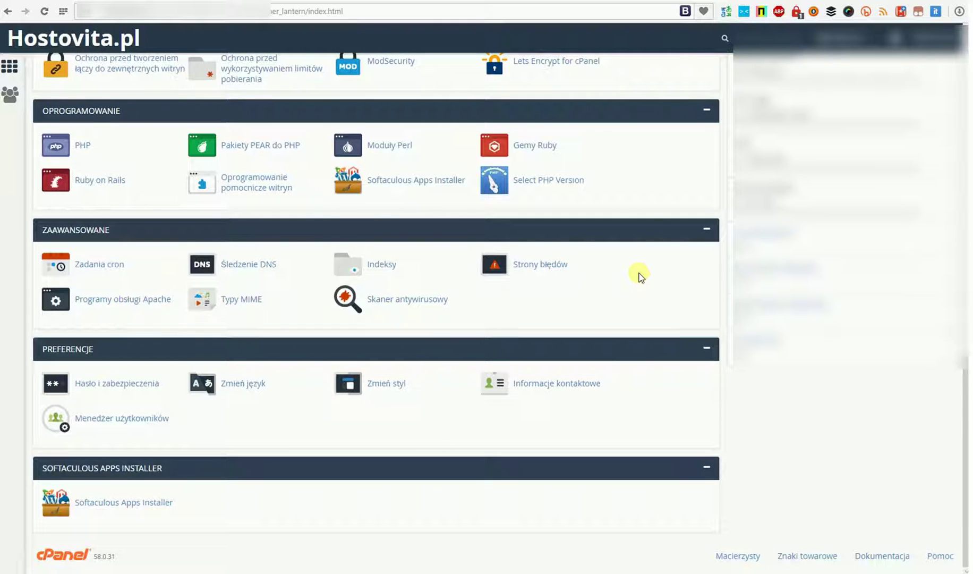
{"action": "left_click", "coordinate": [106, 266]}
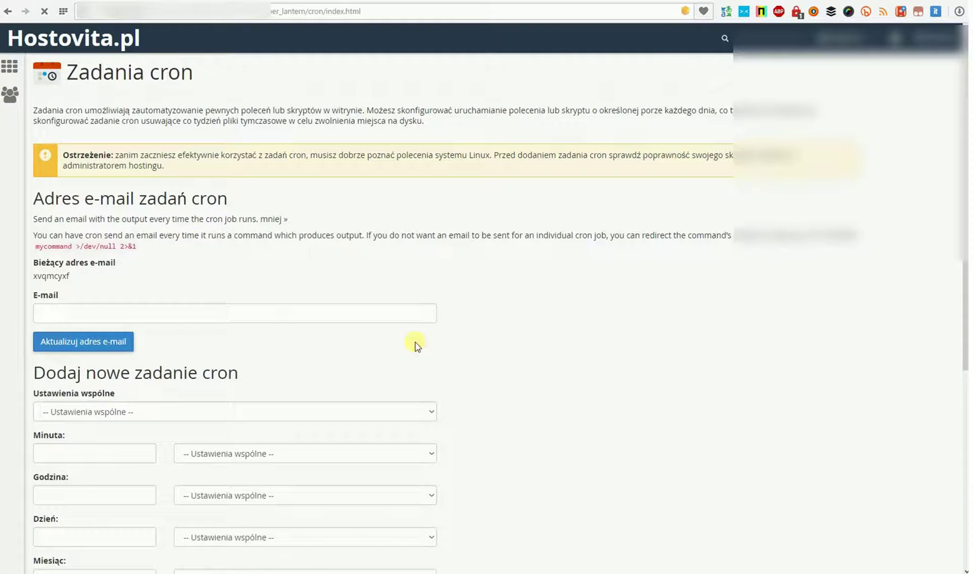
{"action": "scroll", "coordinate": [415, 341], "scroll_direction": "down", "scroll_amount": 3}
{"action": "left_click", "coordinate": [358, 238]}
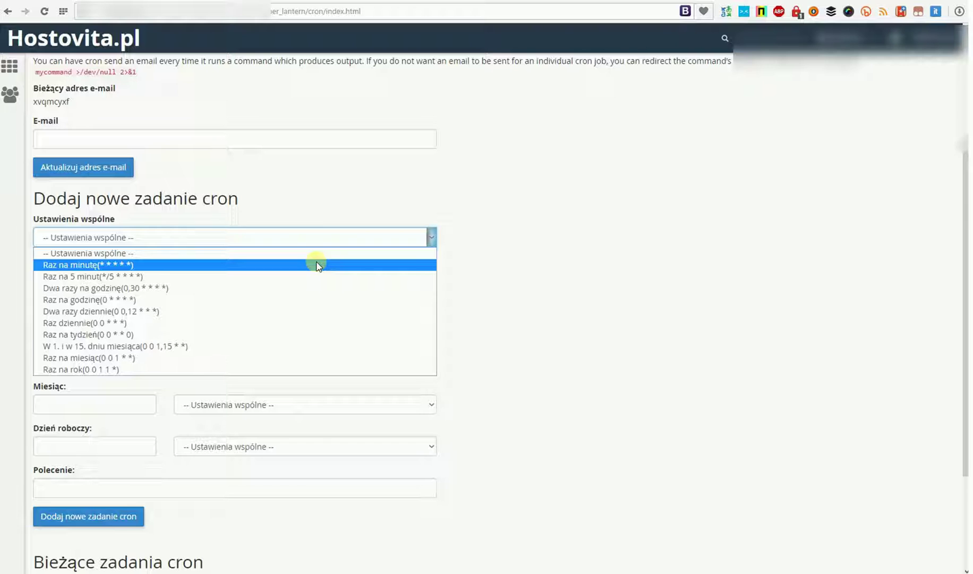
{"action": "left_click", "coordinate": [476, 271]}
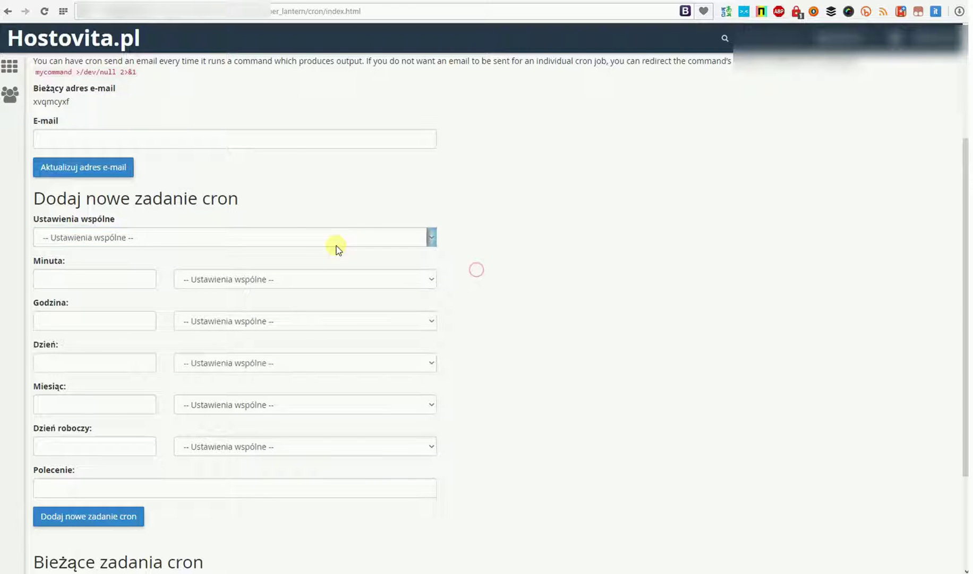
Set the new cron job's minute to :00 (0) and its hour to 3:00 a.m. (3).
{"action": "left_click", "coordinate": [354, 278]}
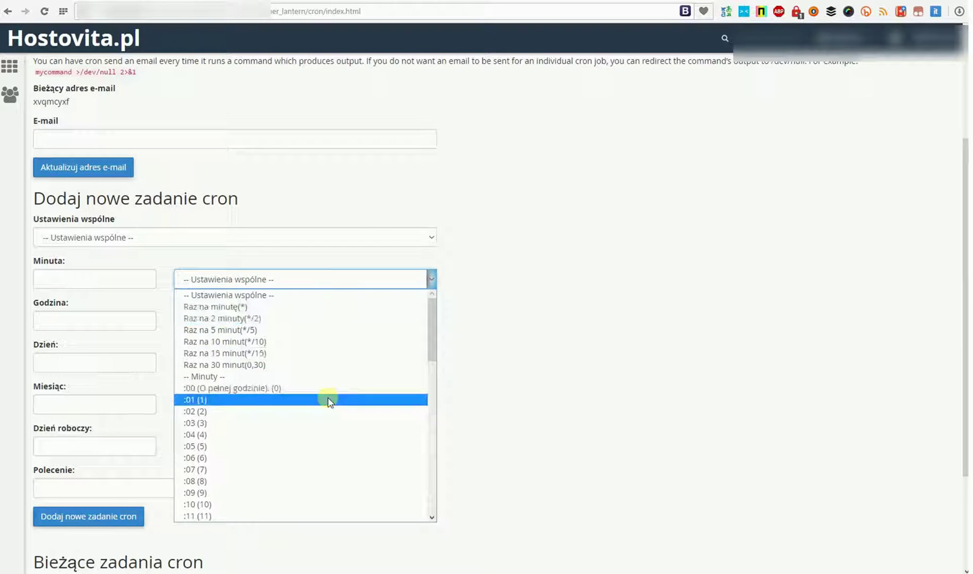
{"action": "left_click", "coordinate": [332, 423]}
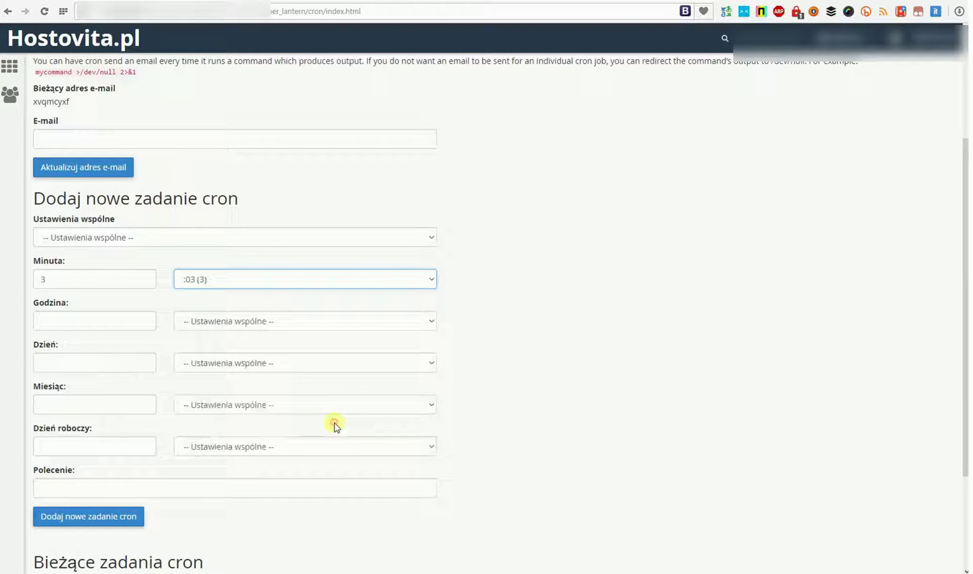
{"action": "left_click", "coordinate": [313, 278]}
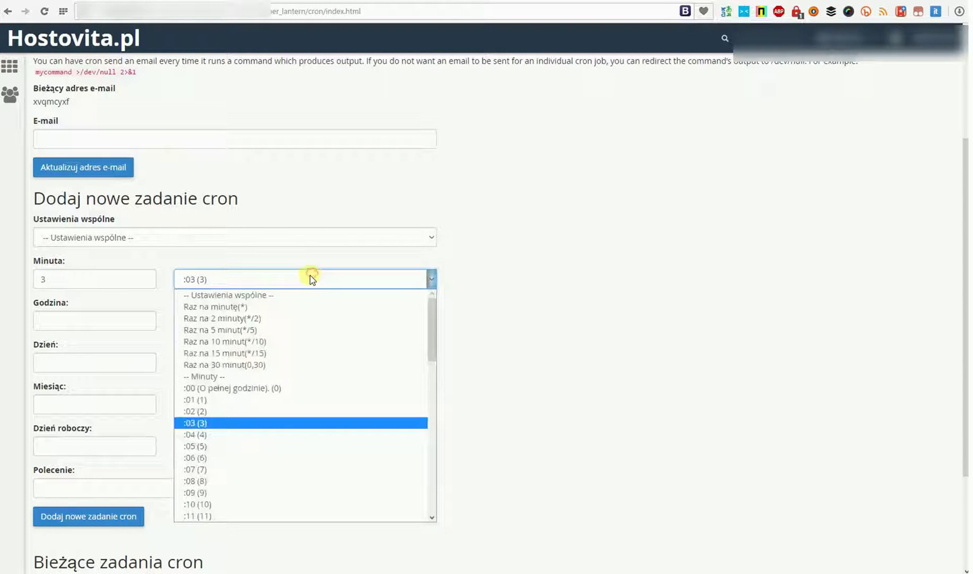
{"action": "left_click", "coordinate": [315, 387]}
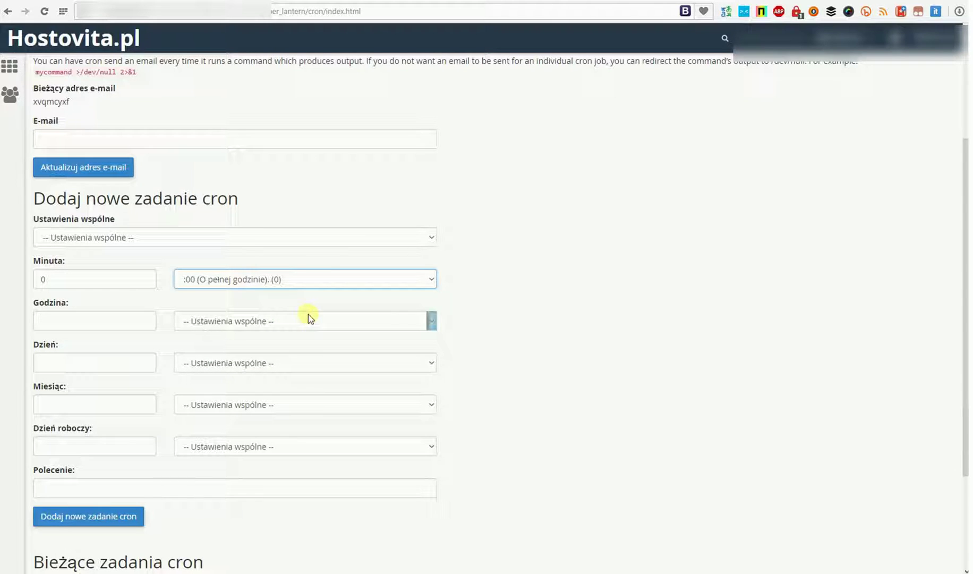
{"action": "left_click", "coordinate": [310, 318]}
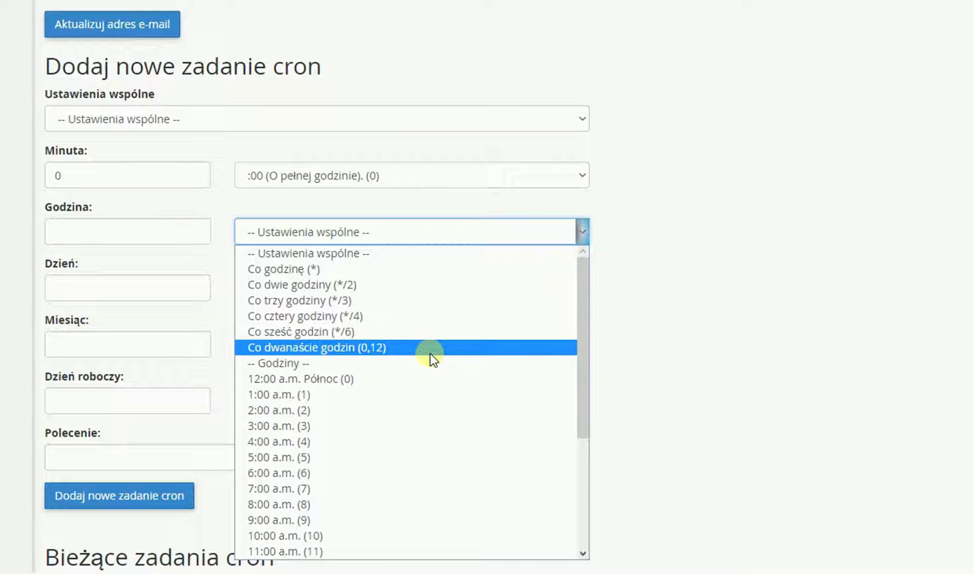
{"action": "left_click", "coordinate": [369, 423]}
Set the cron job's day to Codziennie (*), month to Co miesiąc (*) and weekday to Niedziela (0).
{"action": "scroll", "coordinate": [611, 242], "scroll_direction": "down", "scroll_amount": 2}
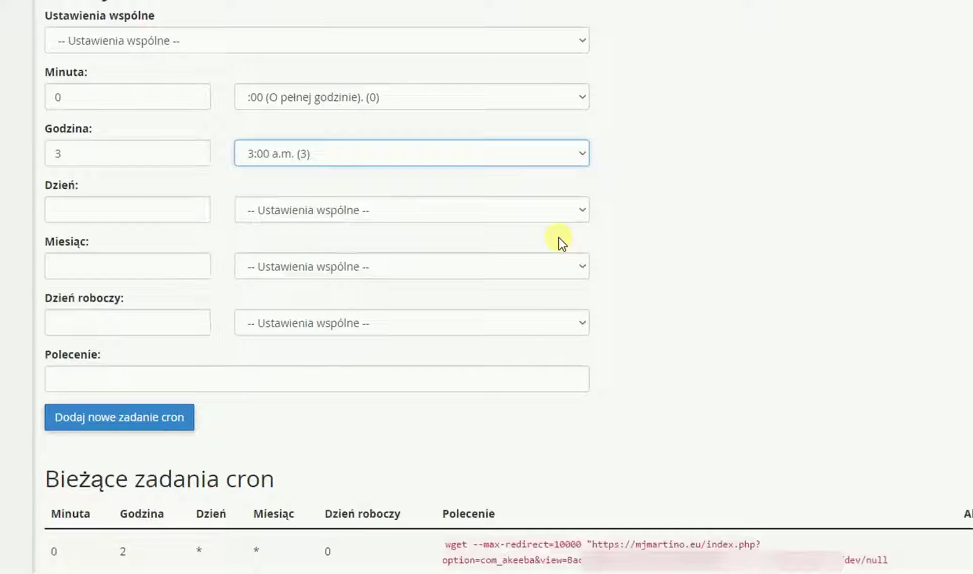
{"action": "left_click", "coordinate": [411, 198]}
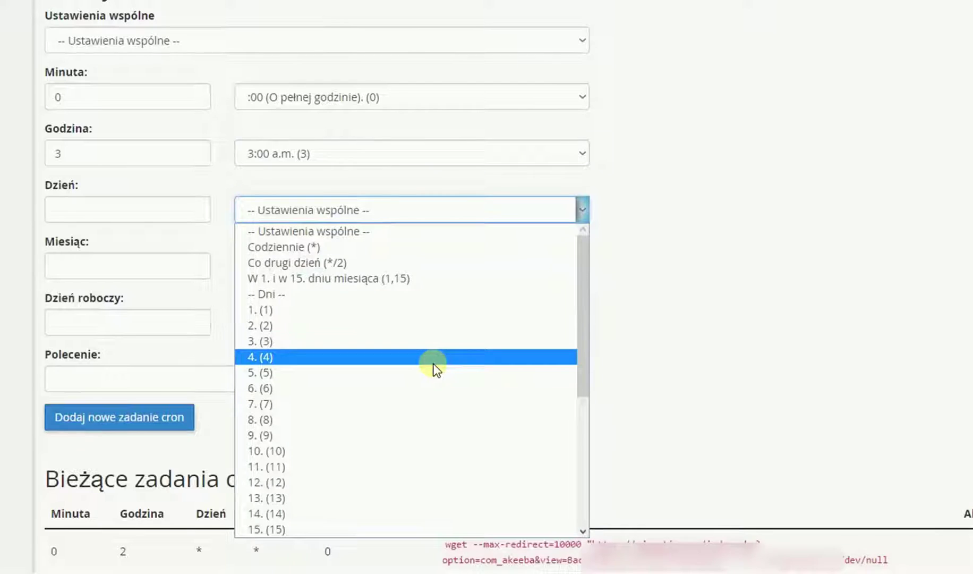
{"action": "left_click", "coordinate": [424, 246]}
{"action": "left_click", "coordinate": [388, 263]}
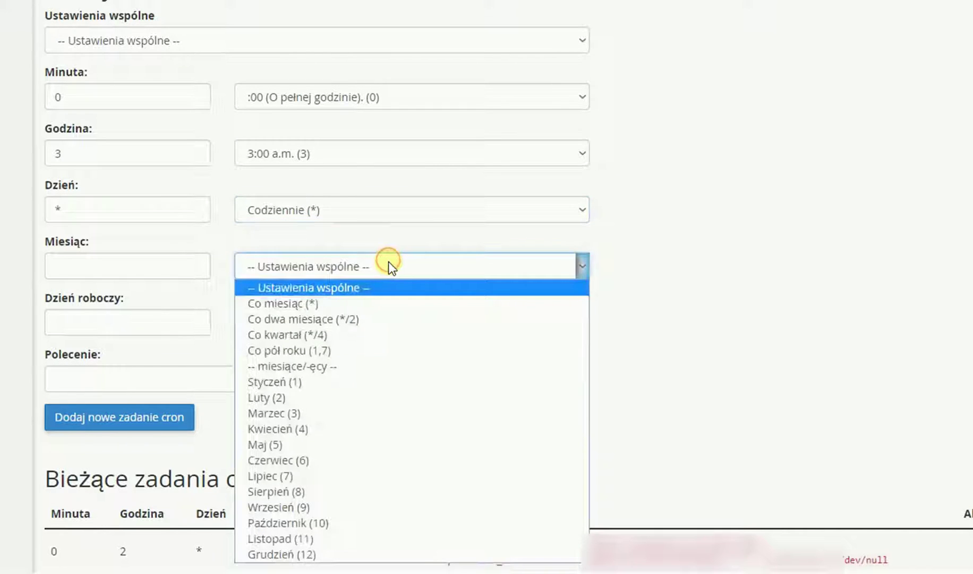
{"action": "left_click", "coordinate": [414, 308]}
{"action": "scroll", "coordinate": [615, 300], "scroll_direction": "down", "scroll_amount": 2}
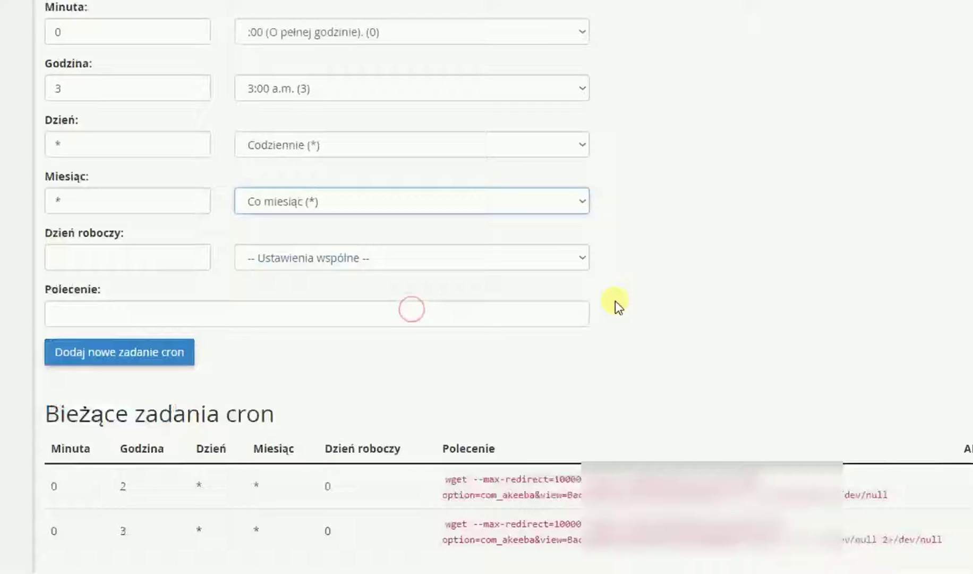
{"action": "left_click", "coordinate": [443, 244]}
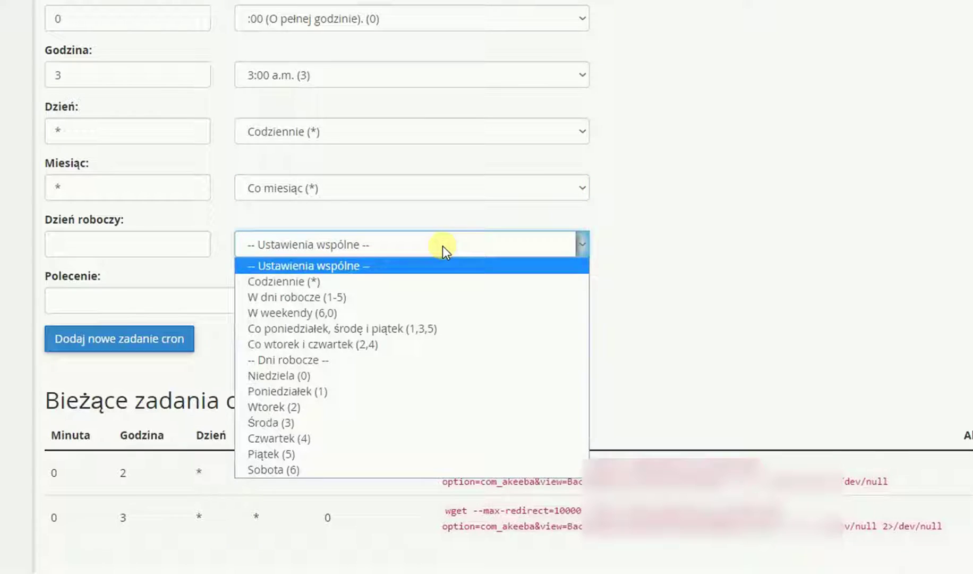
{"action": "left_click", "coordinate": [375, 375]}
Paste the copied wget backup command with its secret key into the Polecenie field and add the new cron job.
{"action": "left_click", "coordinate": [278, 300]}
{"action": "key", "text": "ctrl+v"}
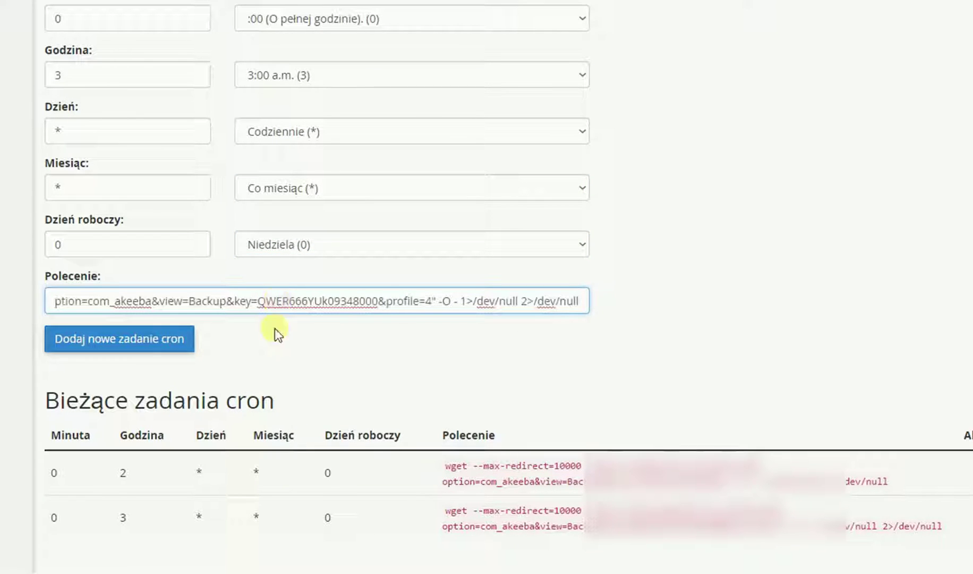
{"action": "left_click", "coordinate": [109, 343]}
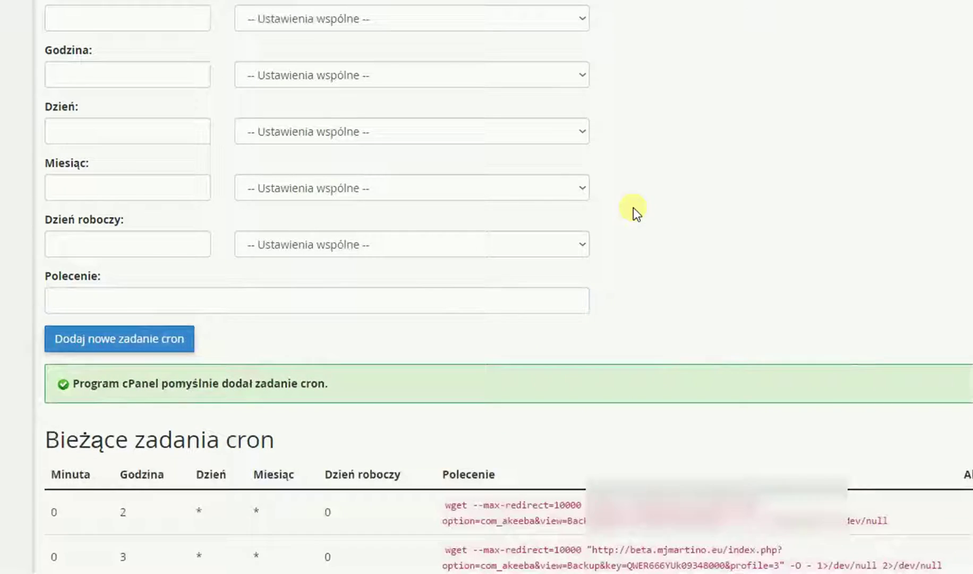
Compare the profile parameters in the commands of the two 3 a.m. backup jobs among the current cron jobs.
{"action": "scroll", "coordinate": [633, 207], "scroll_direction": "down", "scroll_amount": 2}
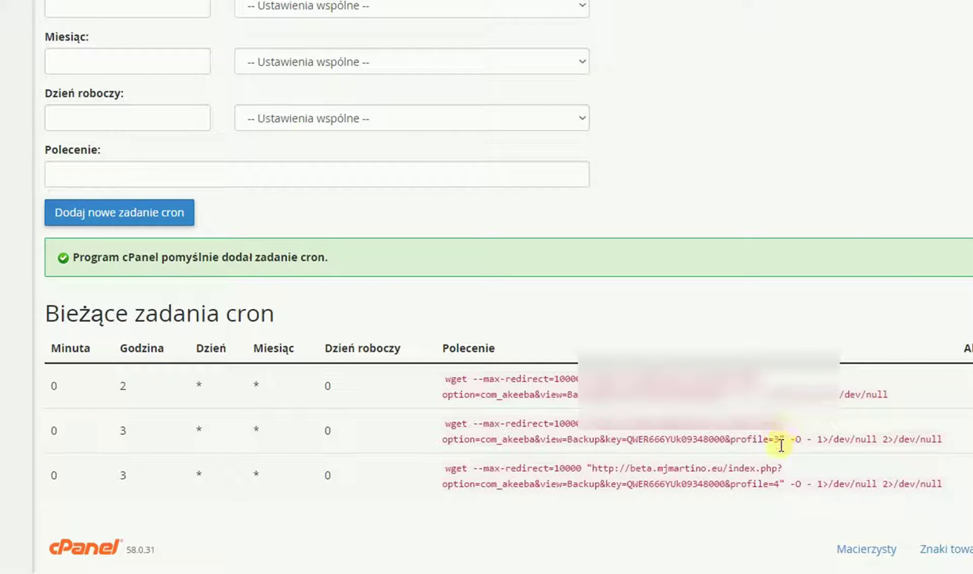
{"action": "left_click_drag", "start_coordinate": [781, 444], "coordinate": [732, 446]}
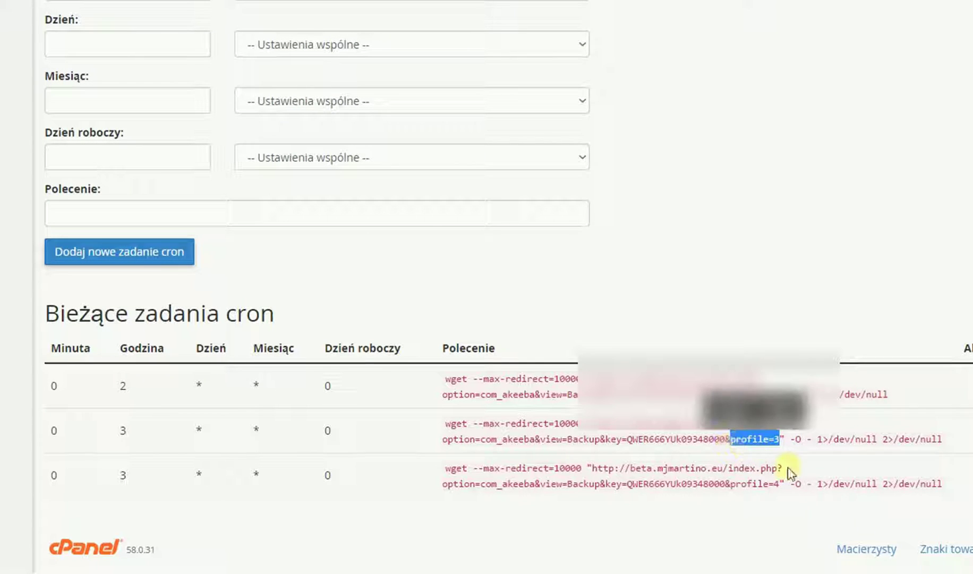
{"action": "left_click_drag", "start_coordinate": [779, 483], "coordinate": [729, 482]}
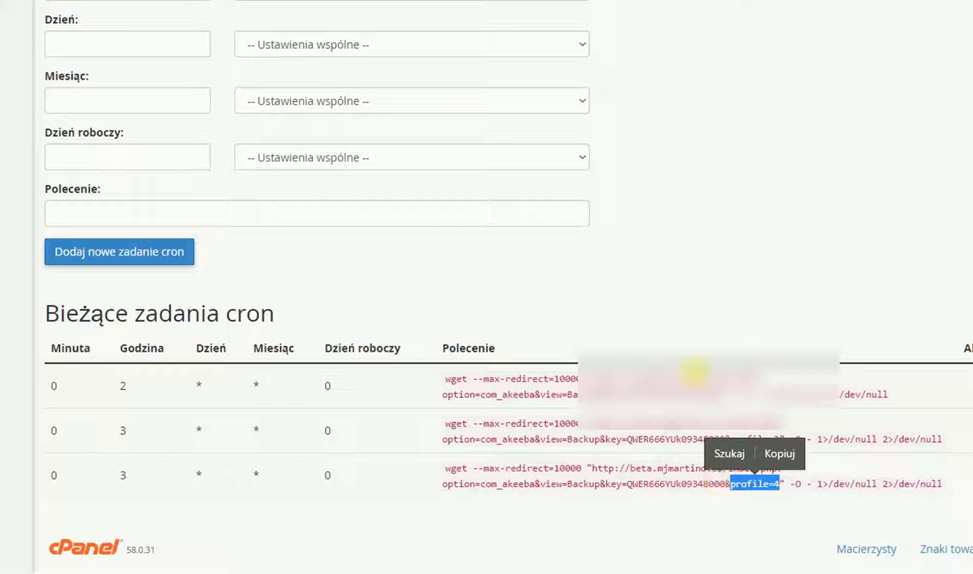
{"action": "left_click", "coordinate": [693, 344]}
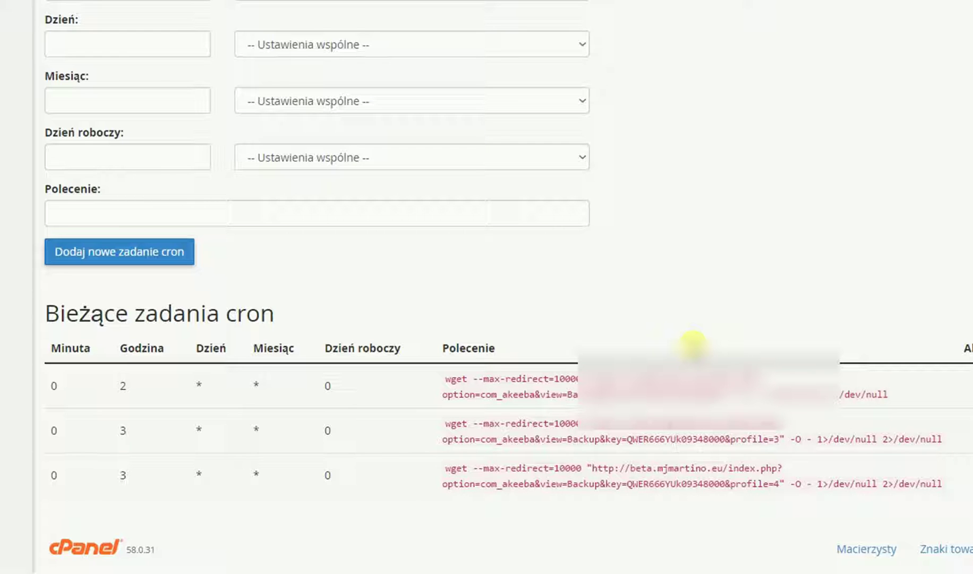
{"action": "scroll", "coordinate": [703, 338], "scroll_direction": "up", "scroll_amount": 3}
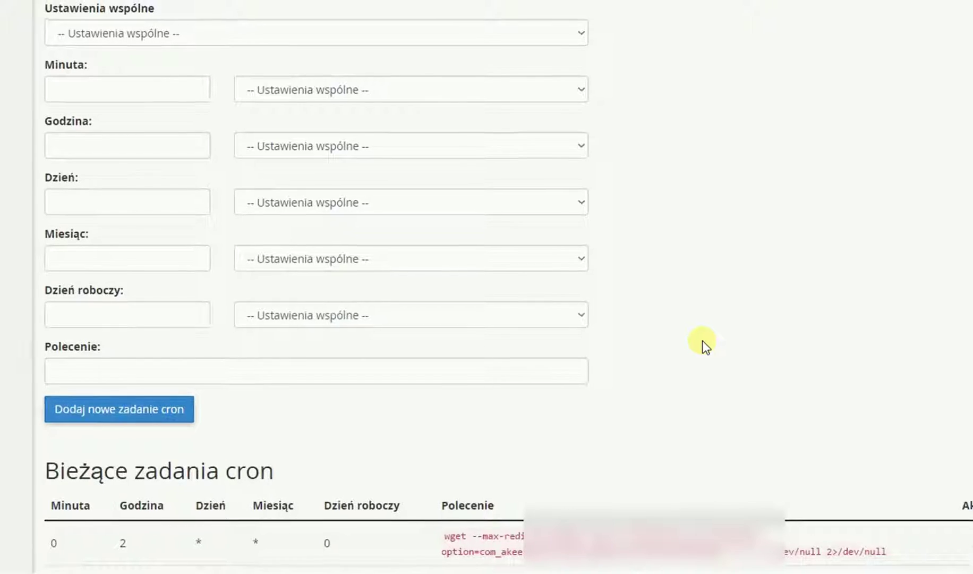
{"action": "scroll", "coordinate": [702, 340], "scroll_direction": "up", "scroll_amount": 3}
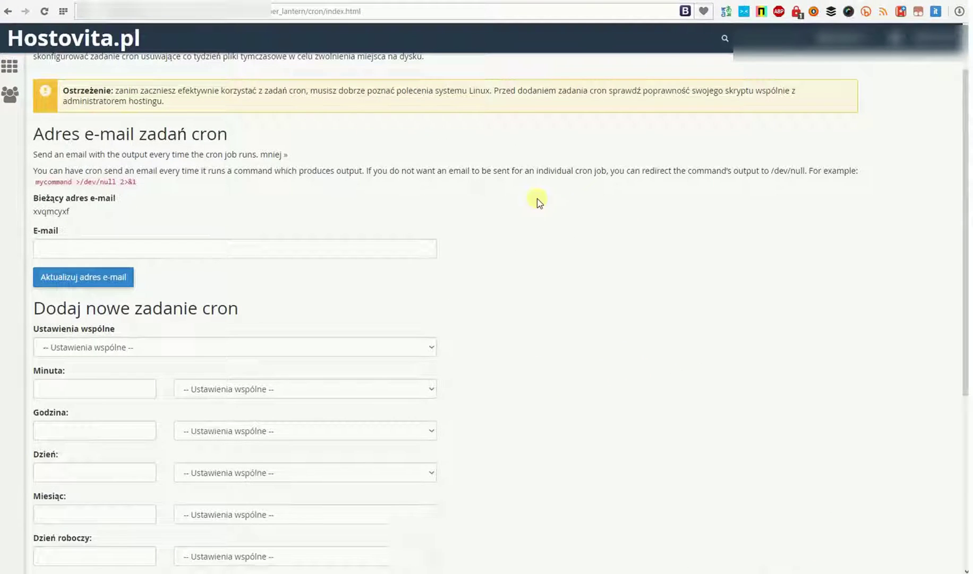
{"action": "scroll", "coordinate": [489, 188], "scroll_direction": "up", "scroll_amount": 1}
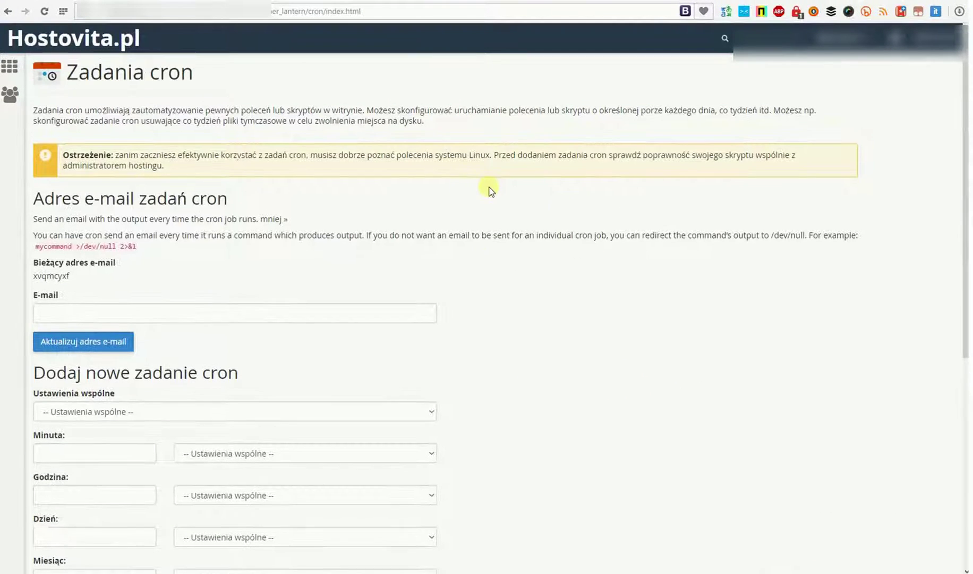